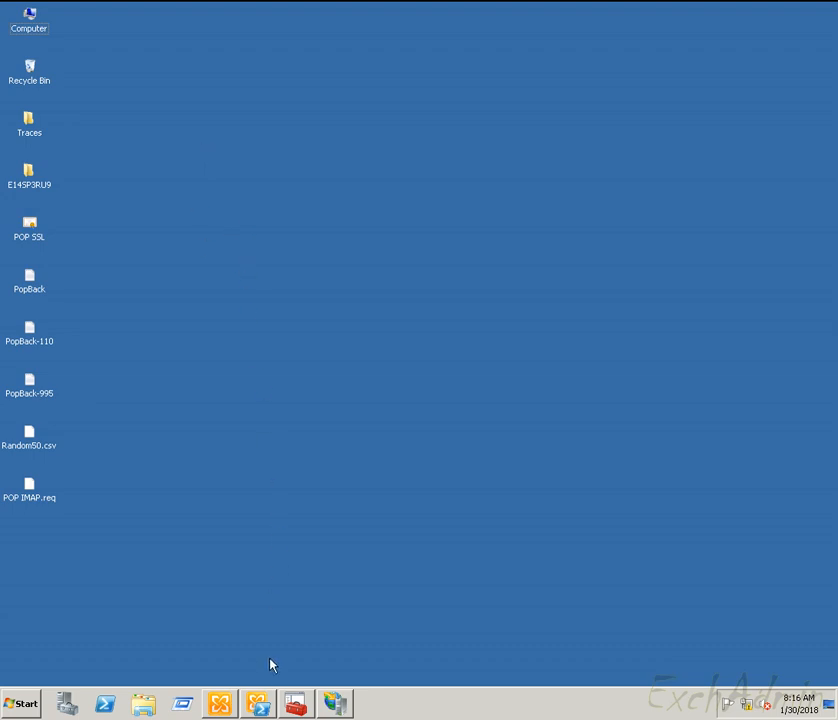
Step: Restore the Exchange Management Console window showing the server's three Exchange certificates
{"action": "left_click", "coordinate": [220, 703]}
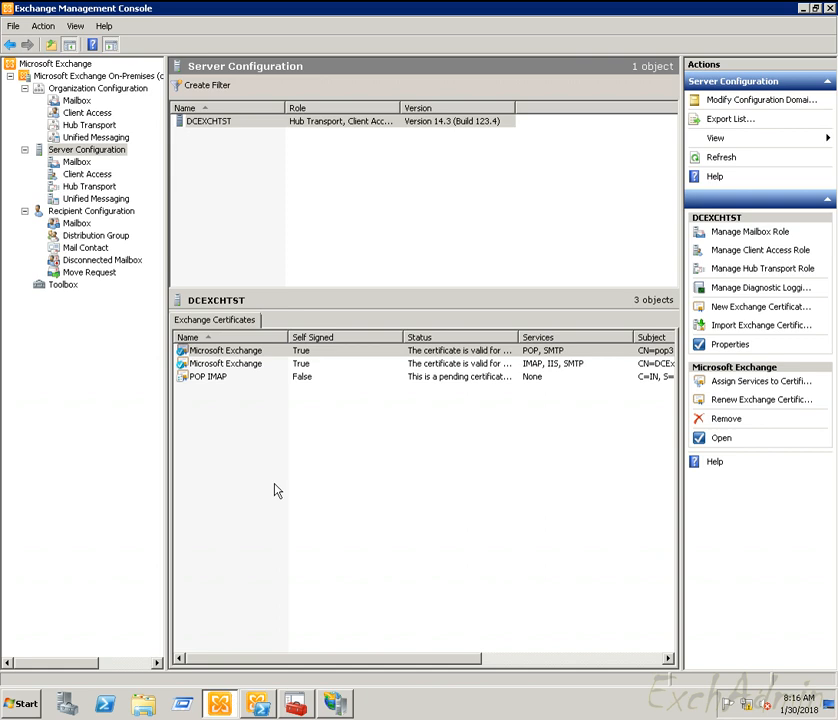
Step: Remove the pending POP IMAP certificate and display the Client Access POP3 and IMAP4 protocols
{"action": "right_click", "coordinate": [210, 377]}
{"action": "left_click", "coordinate": [237, 404]}
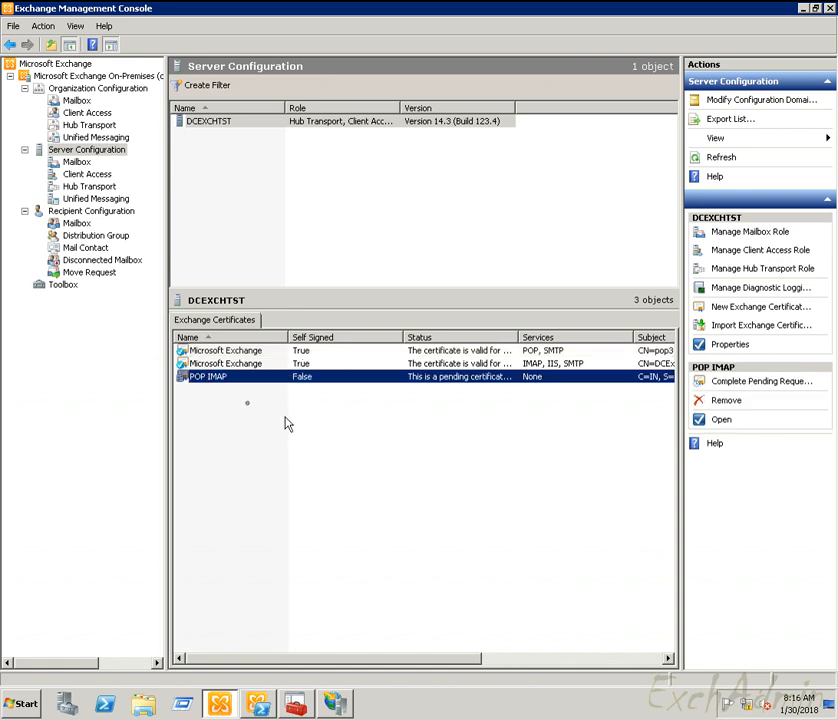
{"action": "left_click", "coordinate": [434, 371]}
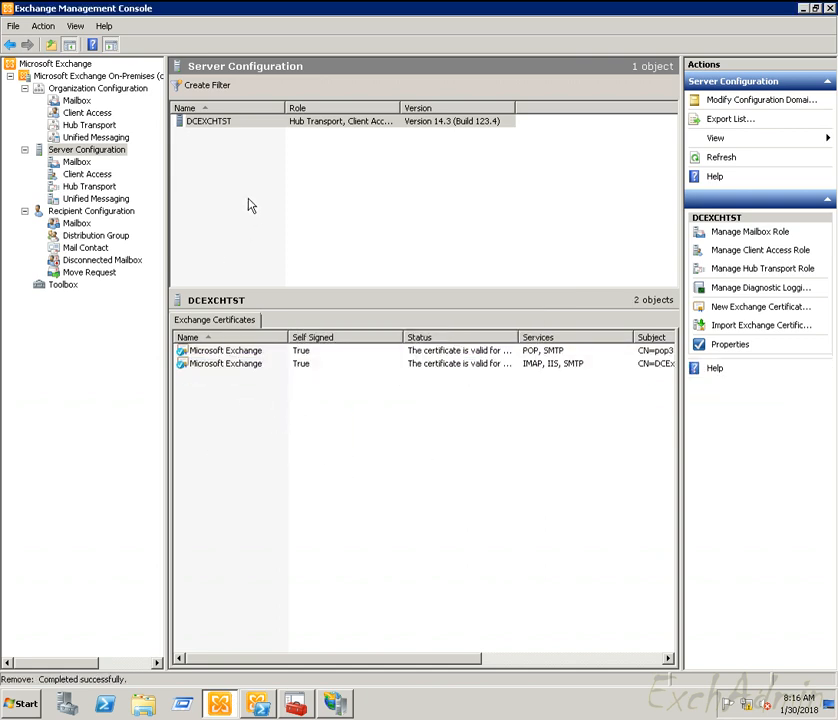
{"action": "left_click", "coordinate": [88, 187]}
{"action": "left_click", "coordinate": [87, 174]}
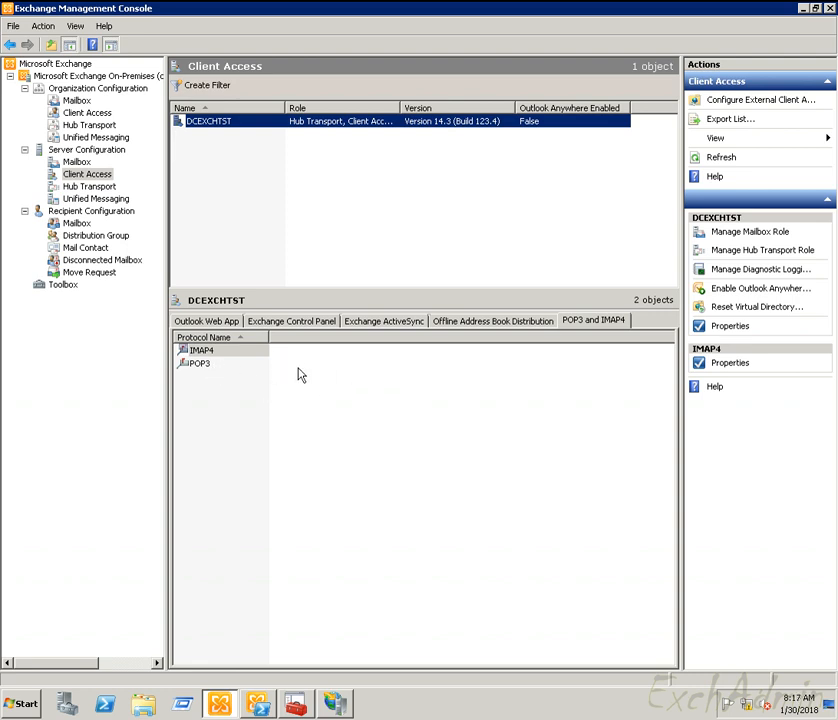
Step: Select the IMAP4 protocol and check the IMAP4 service in the Windows services list
{"action": "left_click", "coordinate": [190, 363]}
{"action": "left_click", "coordinate": [207, 354]}
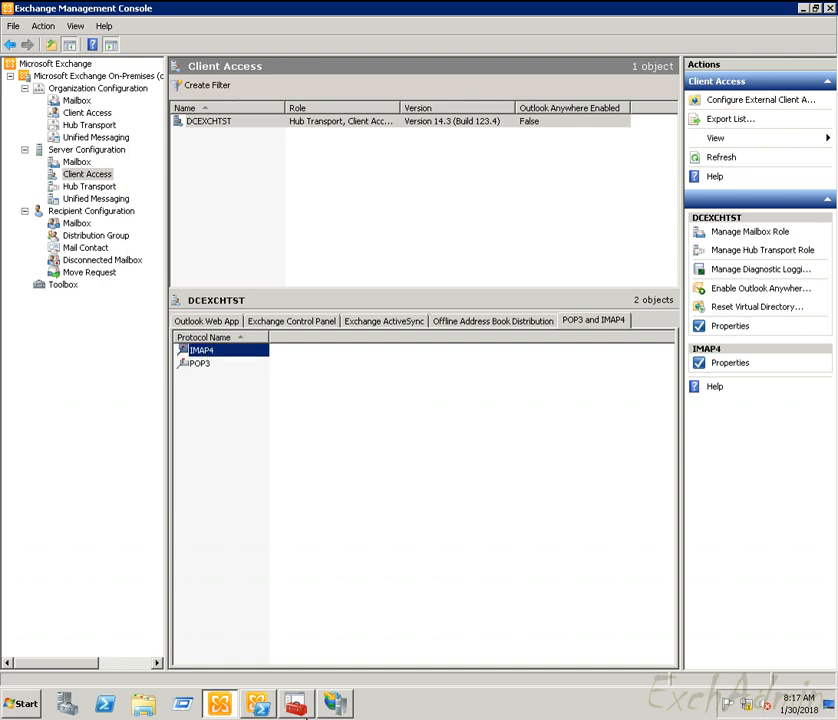
{"action": "key", "text": "alt+Tab"}
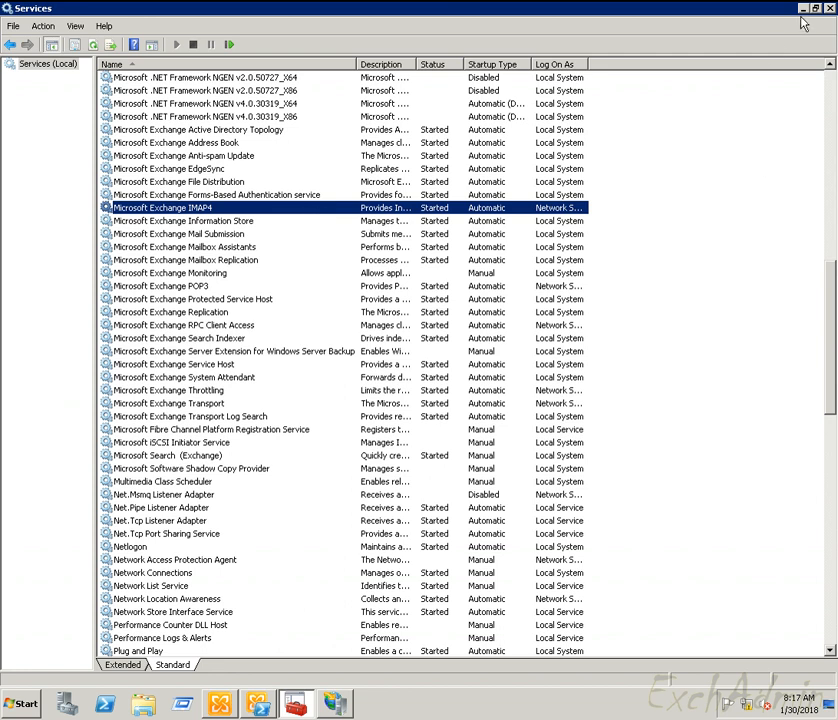
{"action": "key", "text": "alt+Tab"}
Step: Review the IMAP4 properties: ports 143/993 on Binding and plain-text logon on Authentication
{"action": "double_click", "coordinate": [232, 352]}
{"action": "left_click", "coordinate": [182, 150]}
{"action": "left_click", "coordinate": [145, 150]}
{"action": "left_click", "coordinate": [175, 152]}
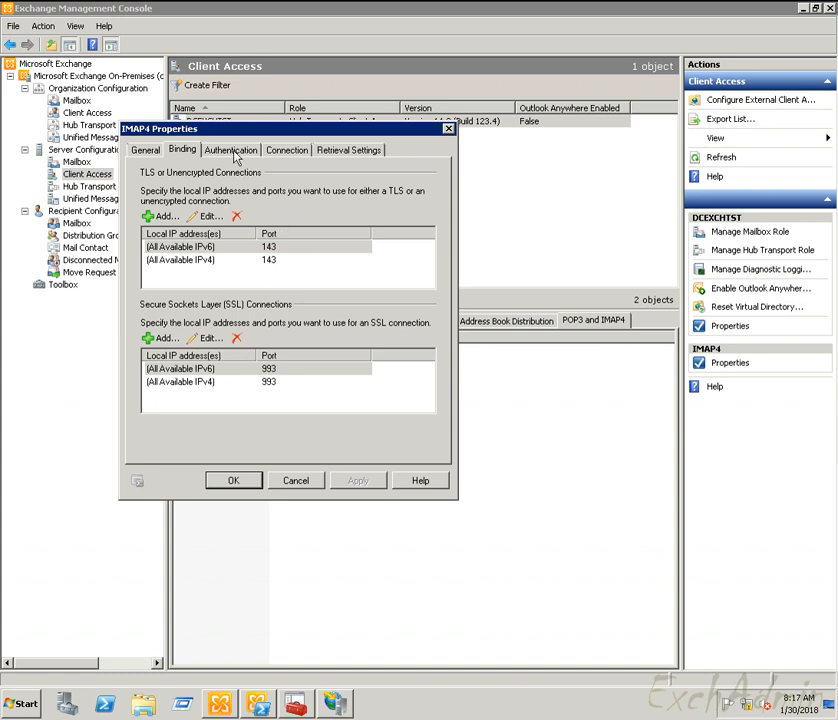
{"action": "left_click", "coordinate": [231, 150]}
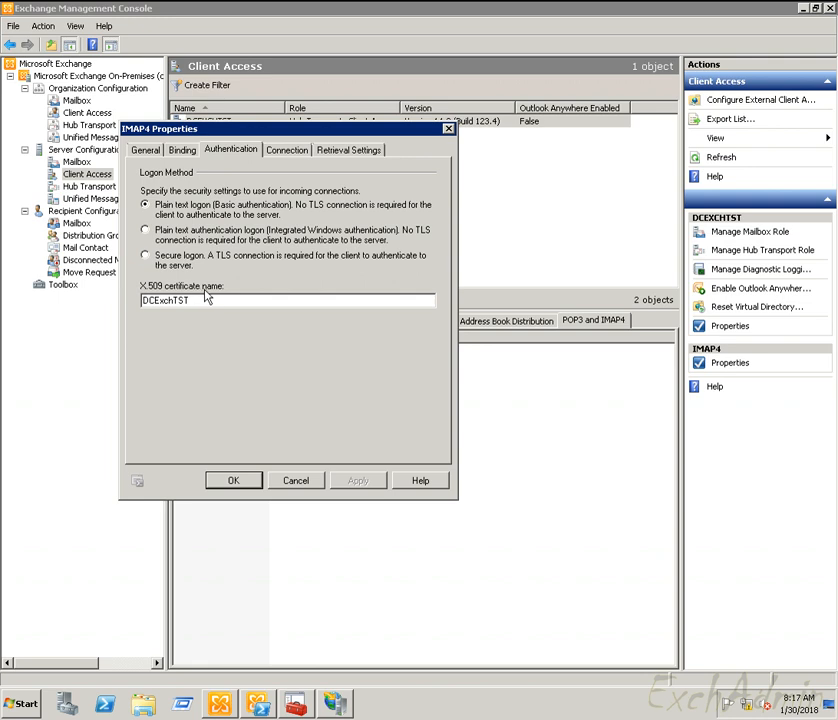
{"action": "left_click", "coordinate": [296, 151]}
{"action": "left_click", "coordinate": [349, 150]}
{"action": "left_click", "coordinate": [245, 150]}
{"action": "left_click", "coordinate": [233, 480]}
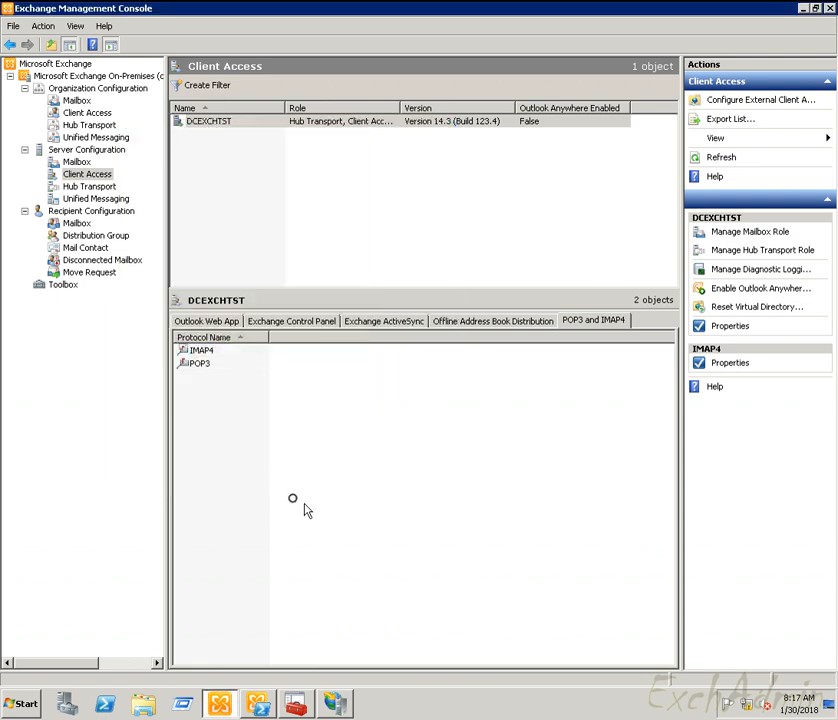
{"action": "left_click", "coordinate": [258, 705]}
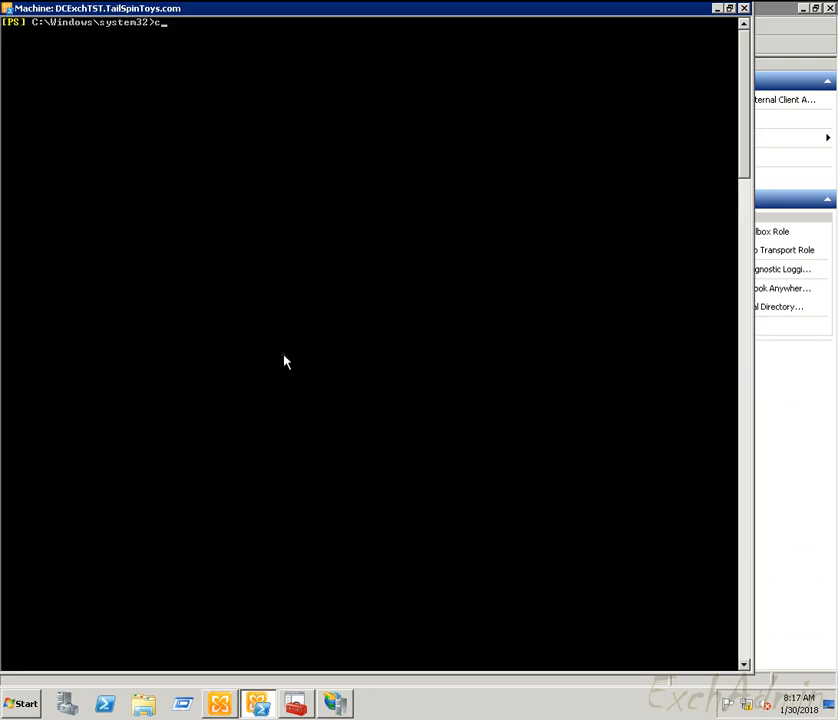
{"action": "key", "text": "BackSpace"}
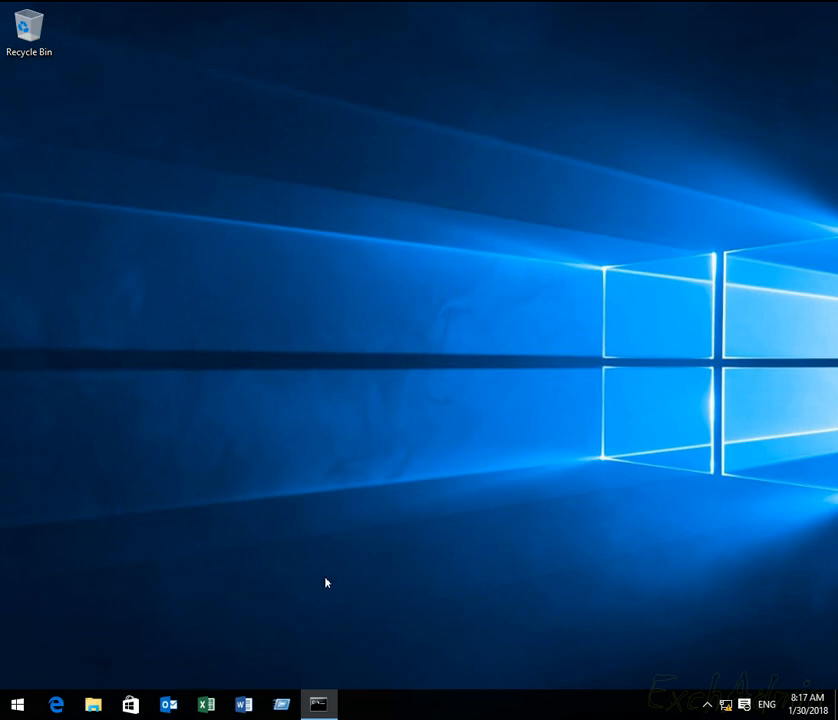
Step: Open Control Panel's Mail (32-bit) profiles and remove the extra profile, leaving only Outlook
{"action": "key", "text": "super+r"}
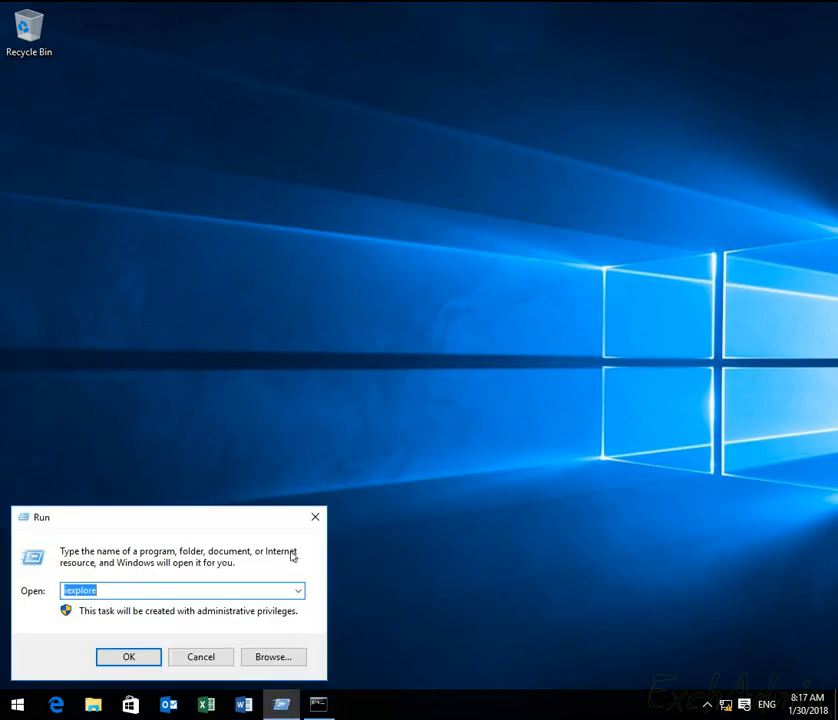
{"action": "type", "text": "control"}
{"action": "key", "text": "Return"}
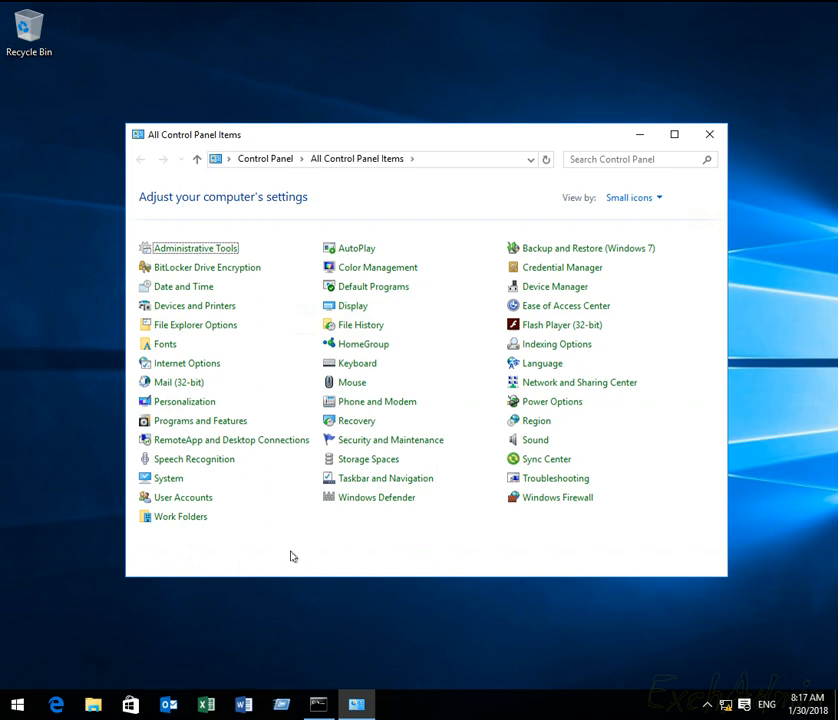
{"action": "left_click", "coordinate": [183, 387]}
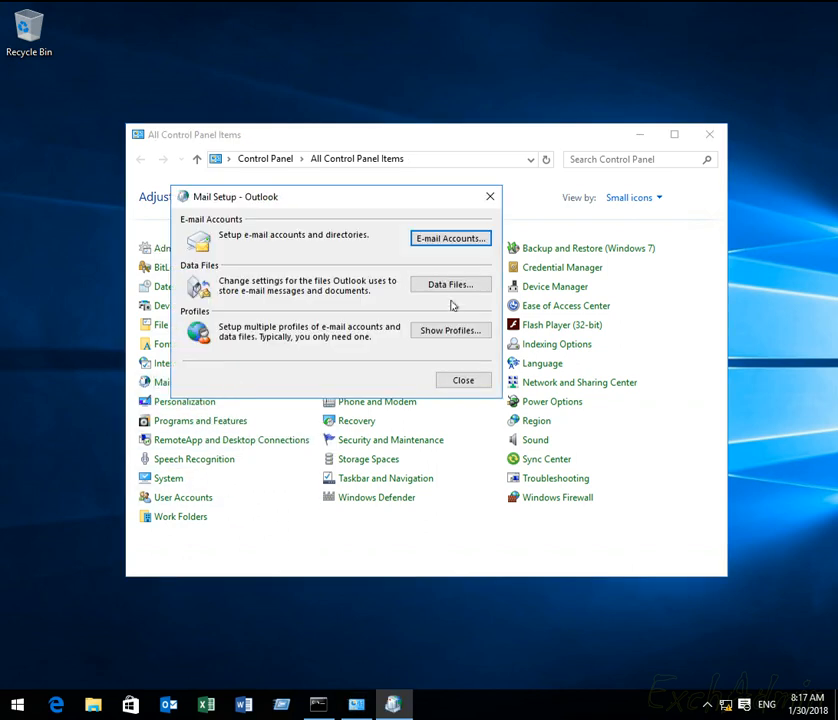
{"action": "left_click", "coordinate": [456, 331]}
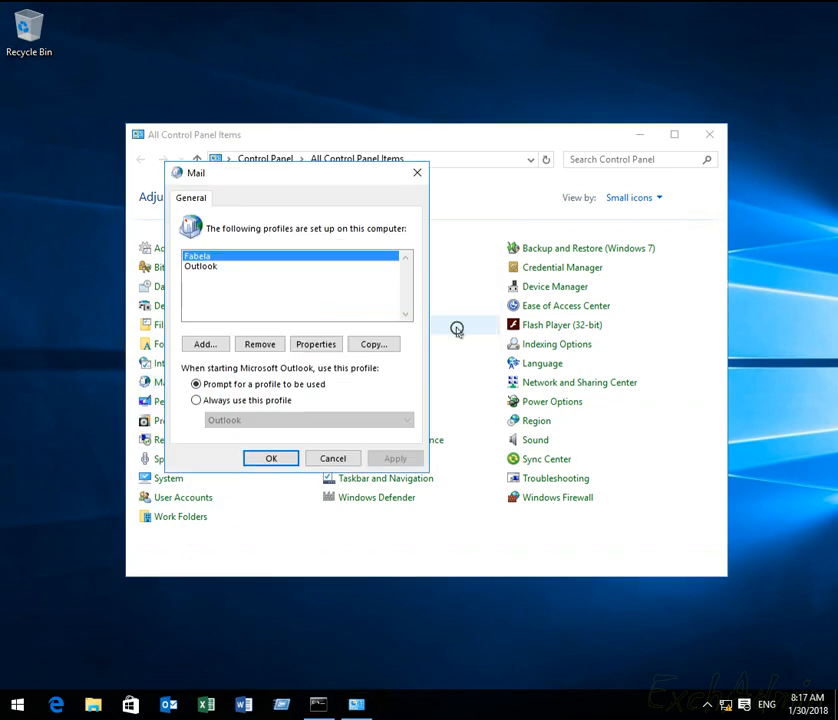
{"action": "left_click", "coordinate": [253, 344]}
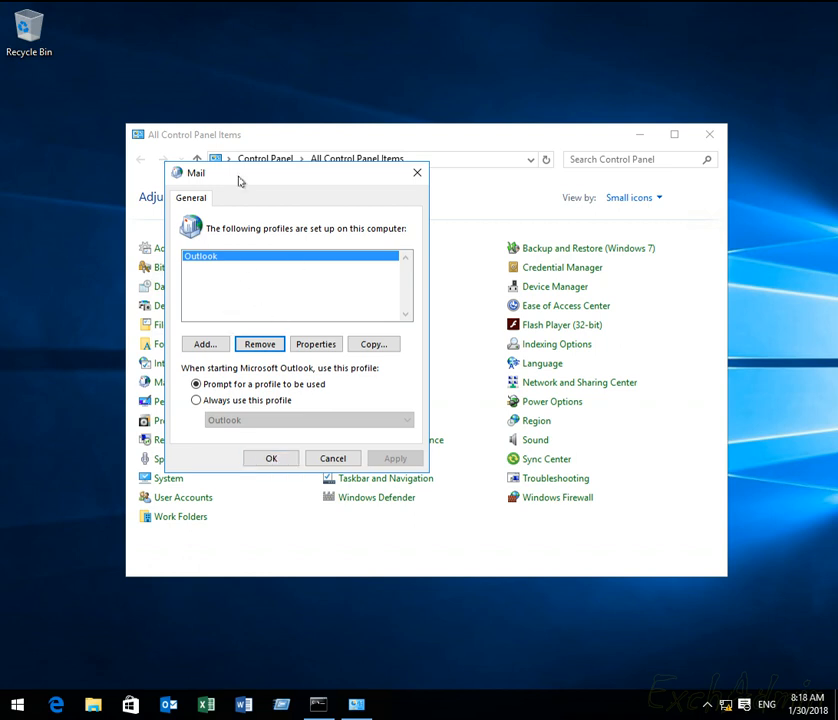
{"action": "left_click_drag", "start_coordinate": [253, 176], "coordinate": [163, 157]}
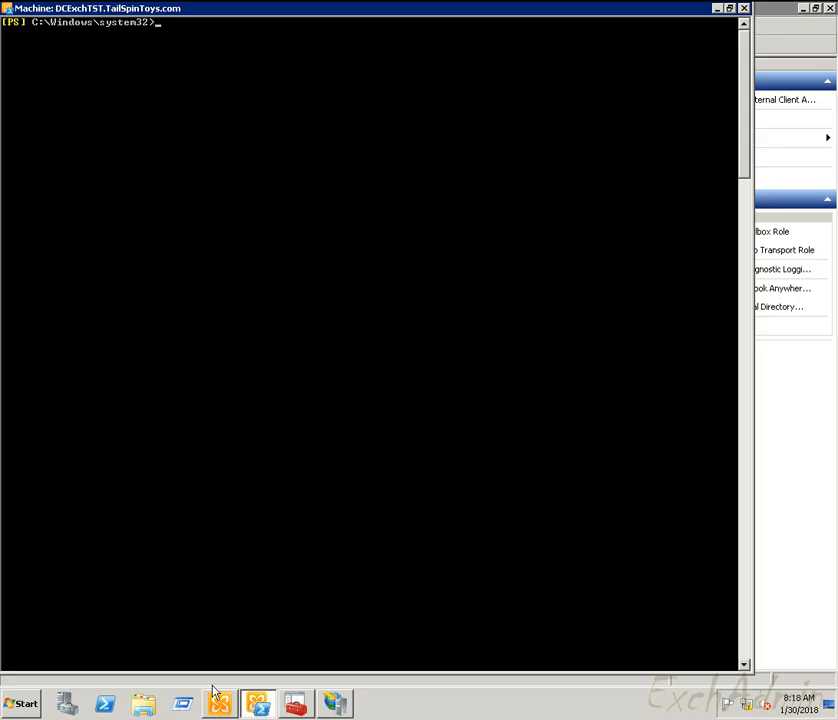
{"action": "left_click", "coordinate": [219, 703]}
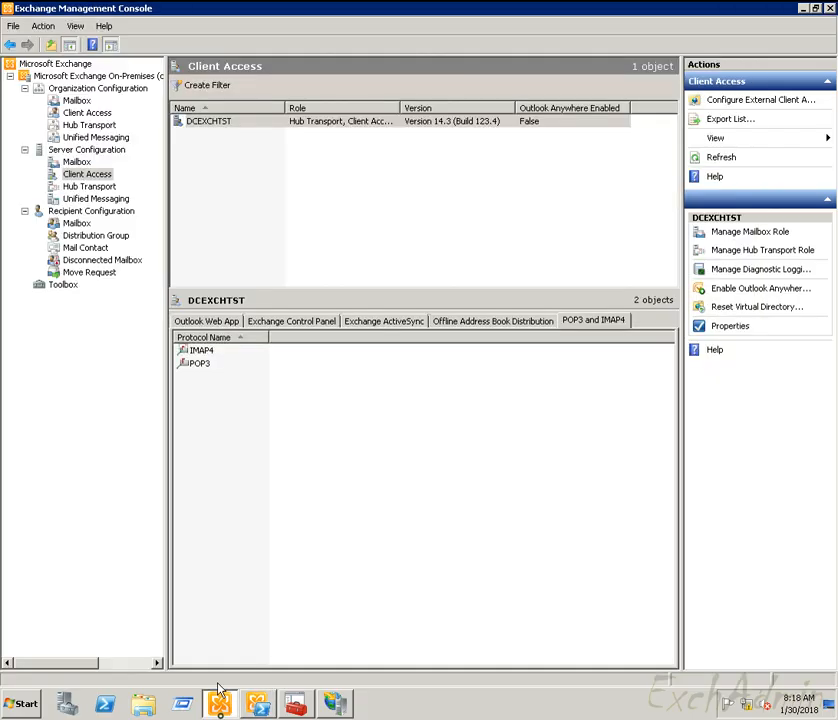
Step: List all mailboxes under Recipient Configuration and select a user's mailbox
{"action": "left_click", "coordinate": [78, 224]}
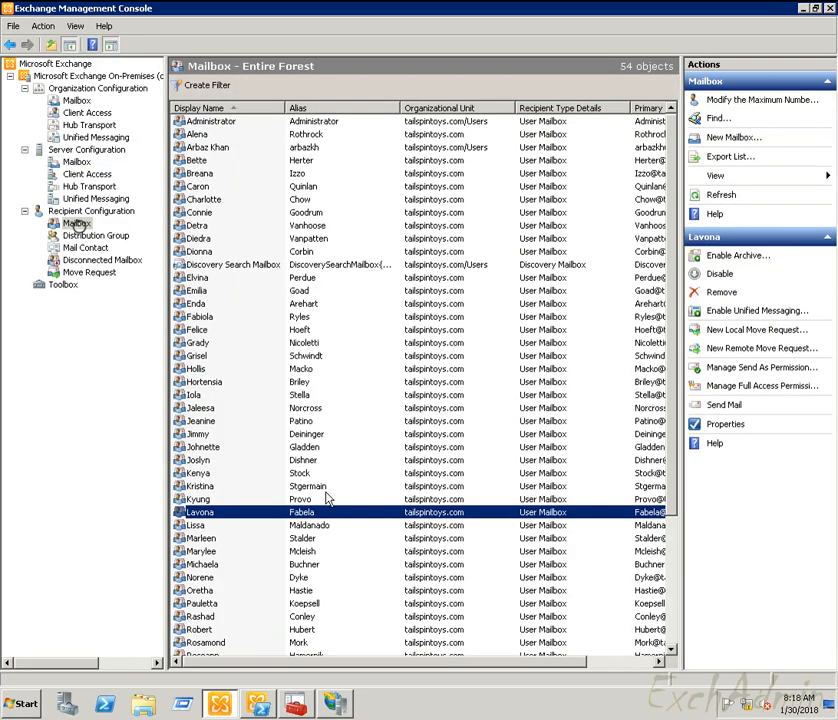
{"action": "scroll", "coordinate": [322, 498], "scroll_direction": "down", "scroll_amount": 1}
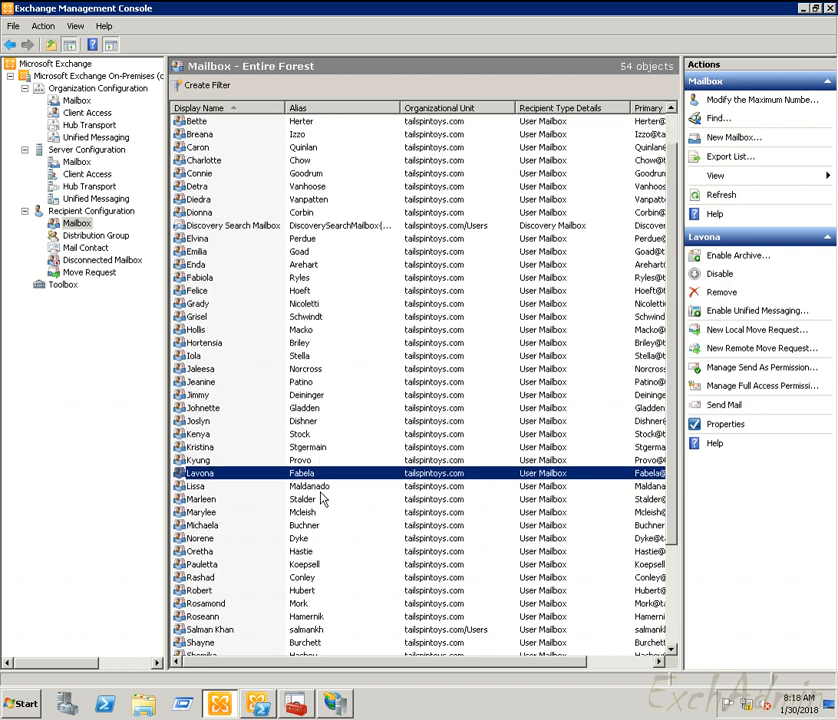
{"action": "scroll", "coordinate": [322, 498], "scroll_direction": "down", "scroll_amount": 1}
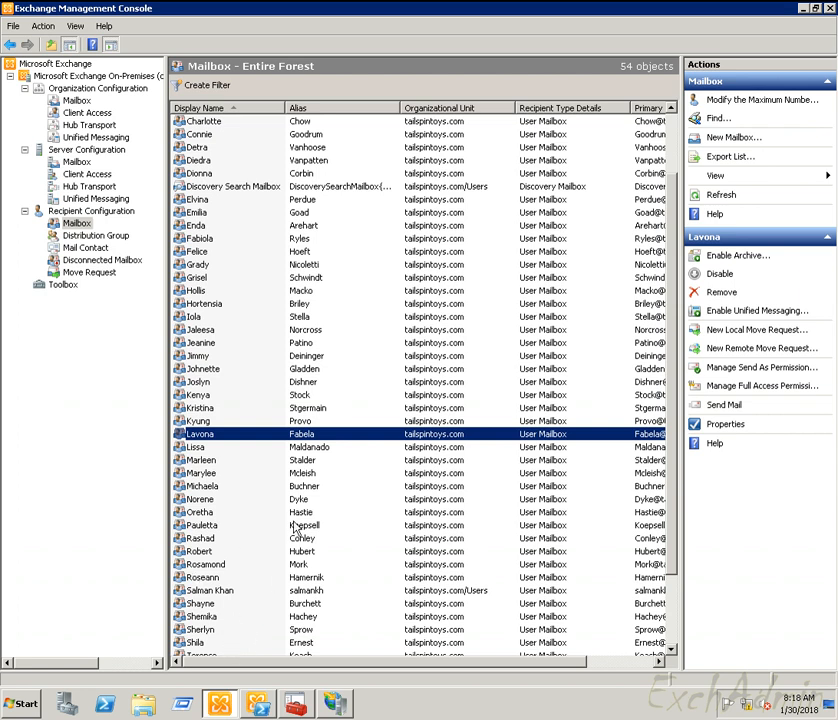
{"action": "scroll", "coordinate": [292, 528], "scroll_direction": "down", "scroll_amount": 2}
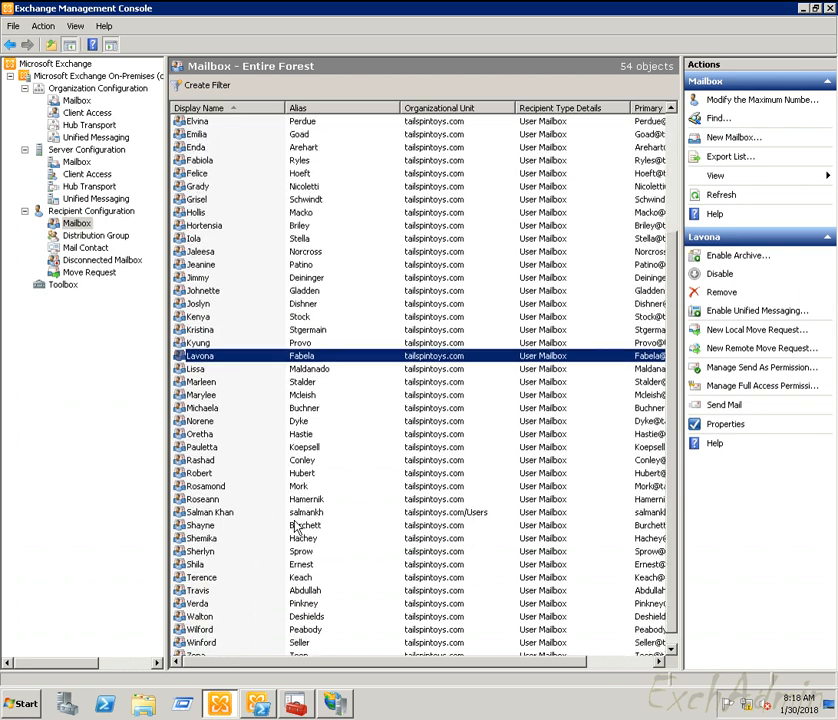
{"action": "left_click", "coordinate": [199, 475]}
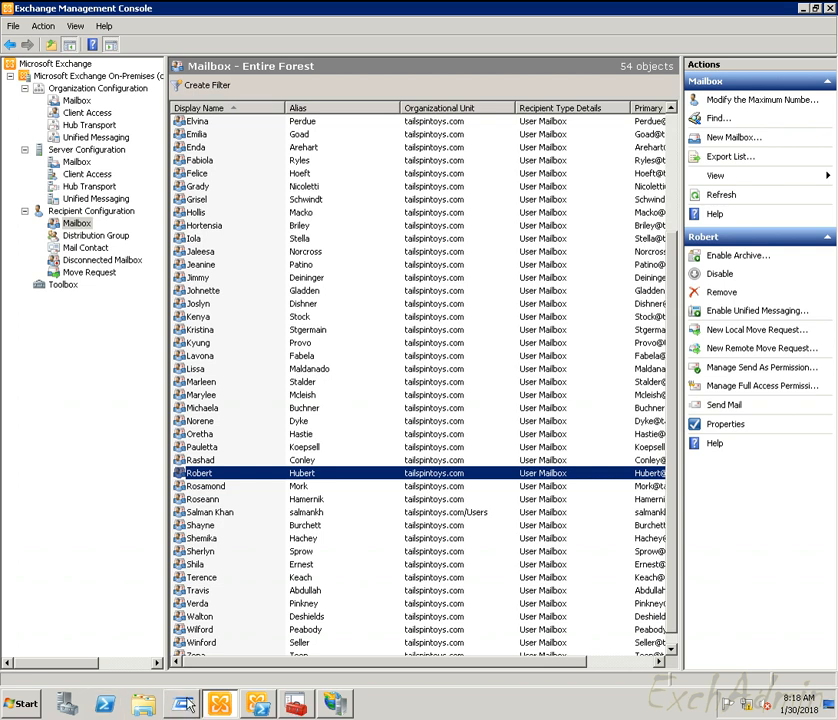
Step: Launch Active Directory Users and Computers with dsa.msc
{"action": "key", "text": "super+r"}
{"action": "type", "text": "dsa.msc"}
{"action": "key", "text": "Return"}
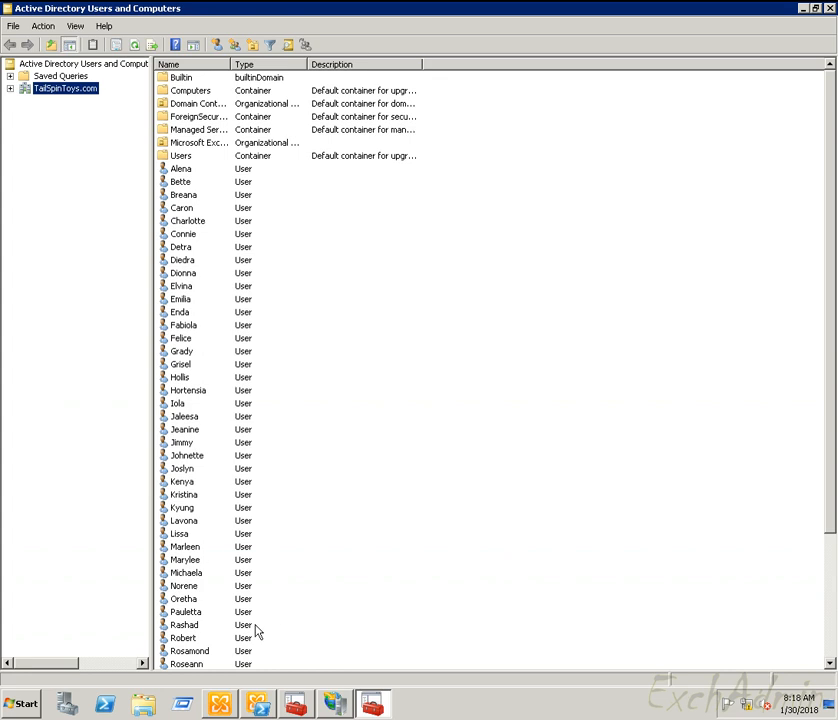
Step: Reset the domain user's password with 'User must change password at next logon' cleared
{"action": "left_click", "coordinate": [316, 494]}
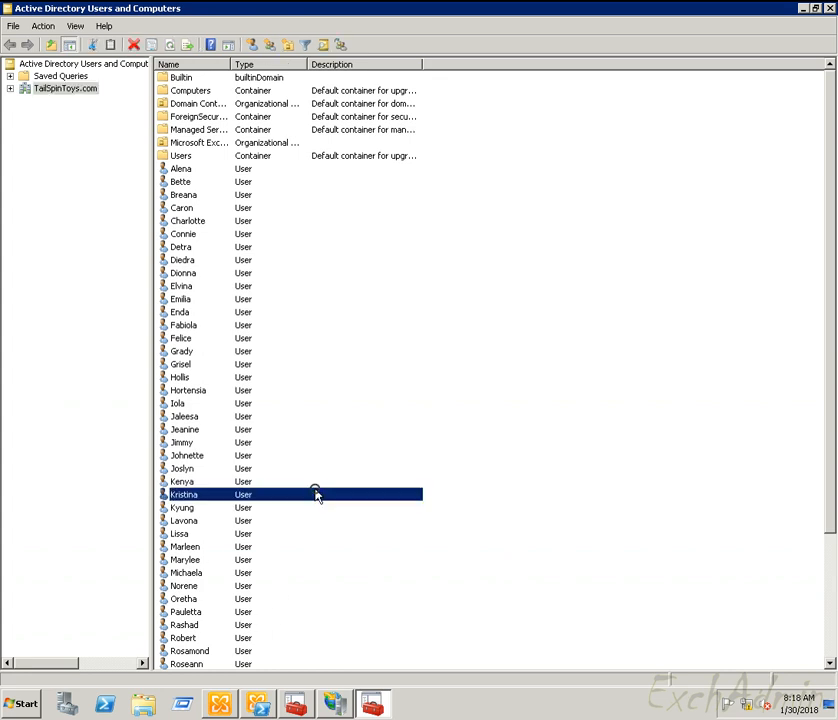
{"action": "double_click", "coordinate": [186, 637]}
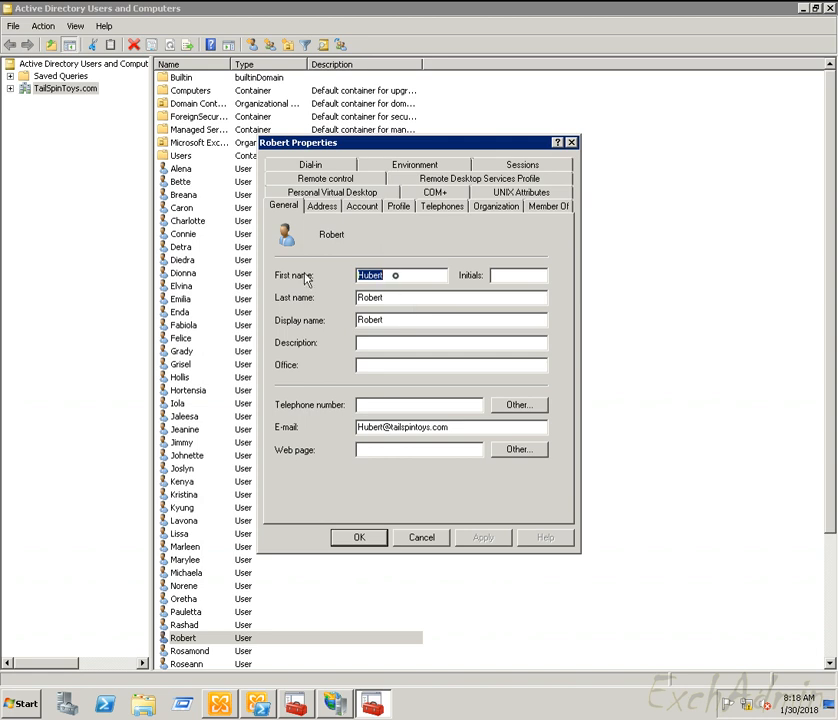
{"action": "left_click", "coordinate": [426, 538]}
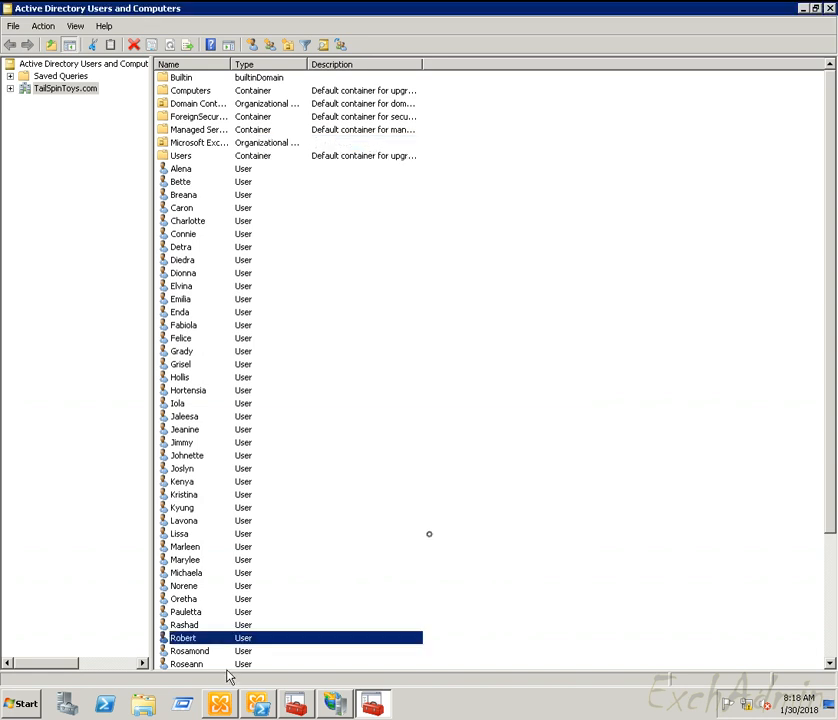
{"action": "right_click", "coordinate": [203, 641]}
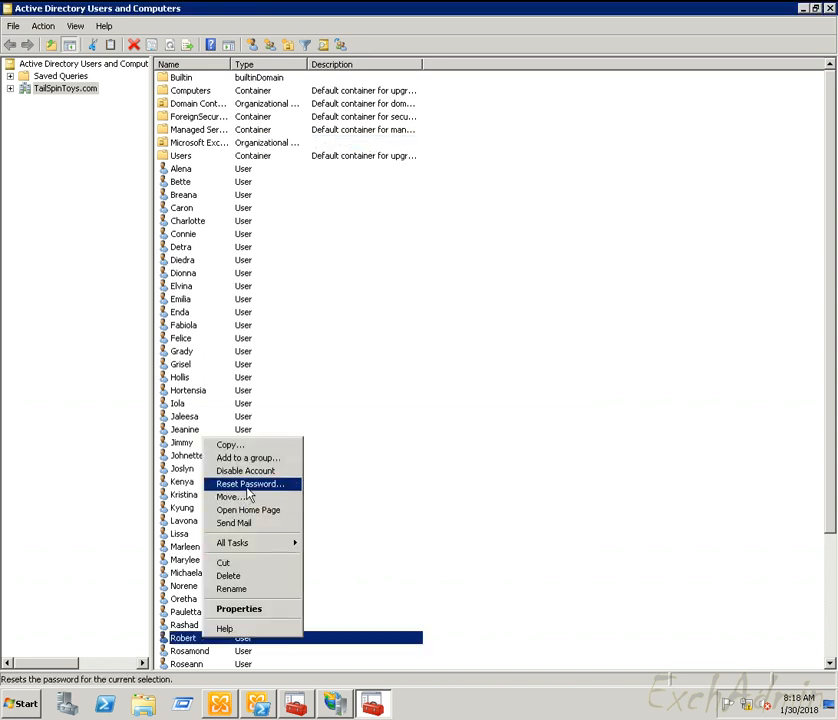
{"action": "left_click", "coordinate": [262, 484]}
{"action": "type", "text": "••"}
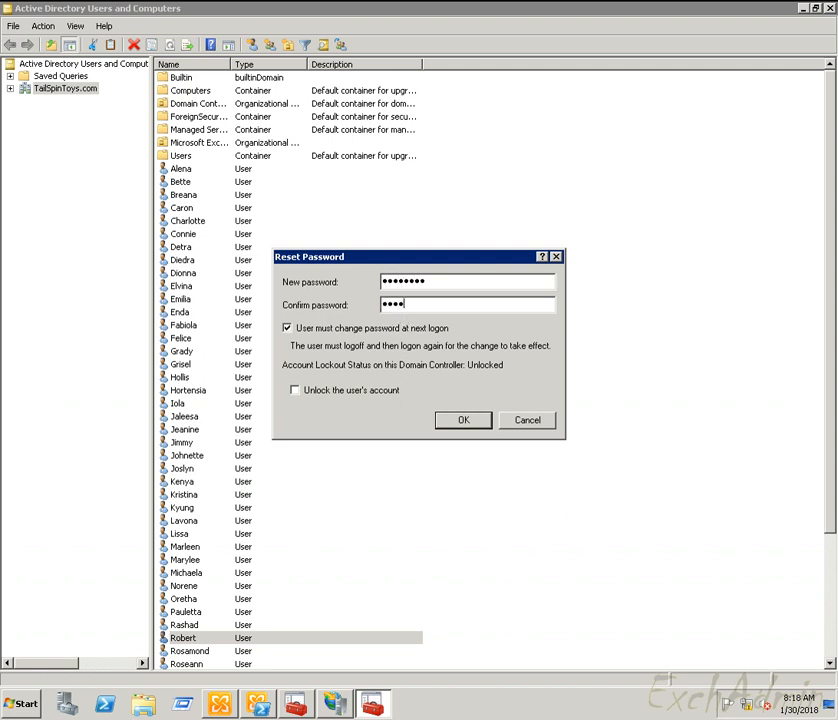
{"action": "key", "text": "Tab"}
{"action": "key", "text": "space"}
{"action": "key", "text": "Tab"}
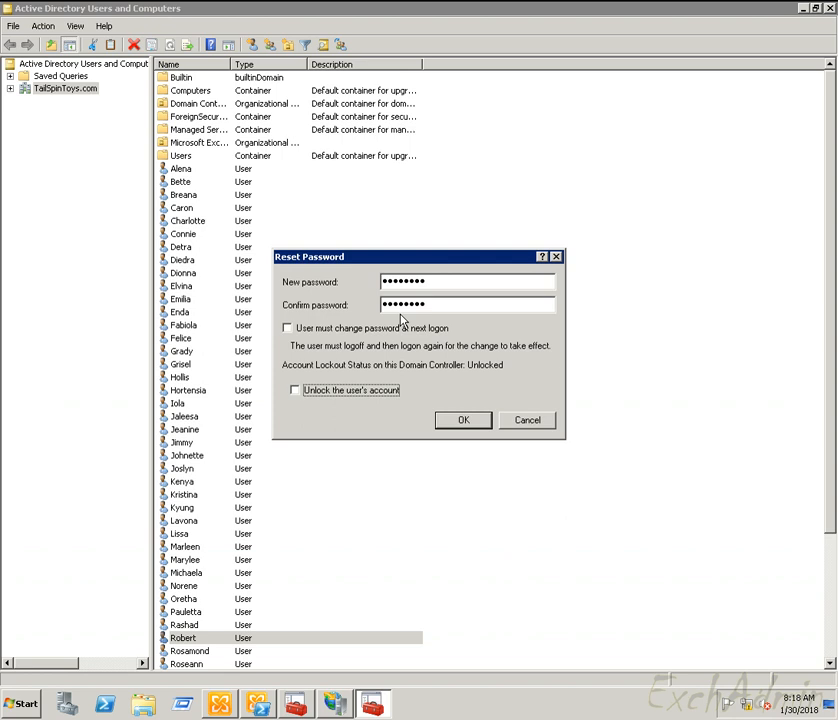
{"action": "left_click", "coordinate": [463, 420]}
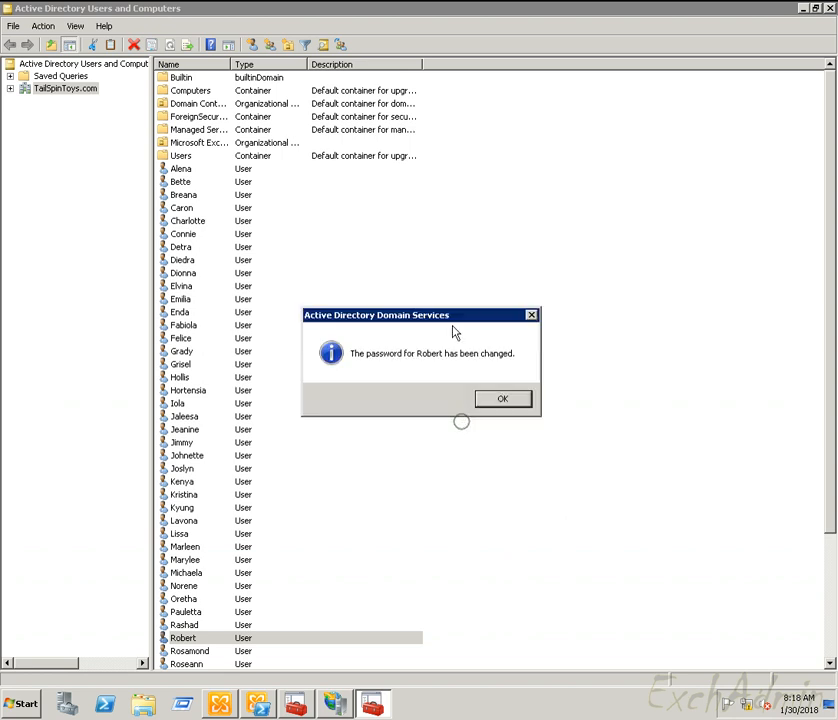
{"action": "left_click", "coordinate": [508, 404]}
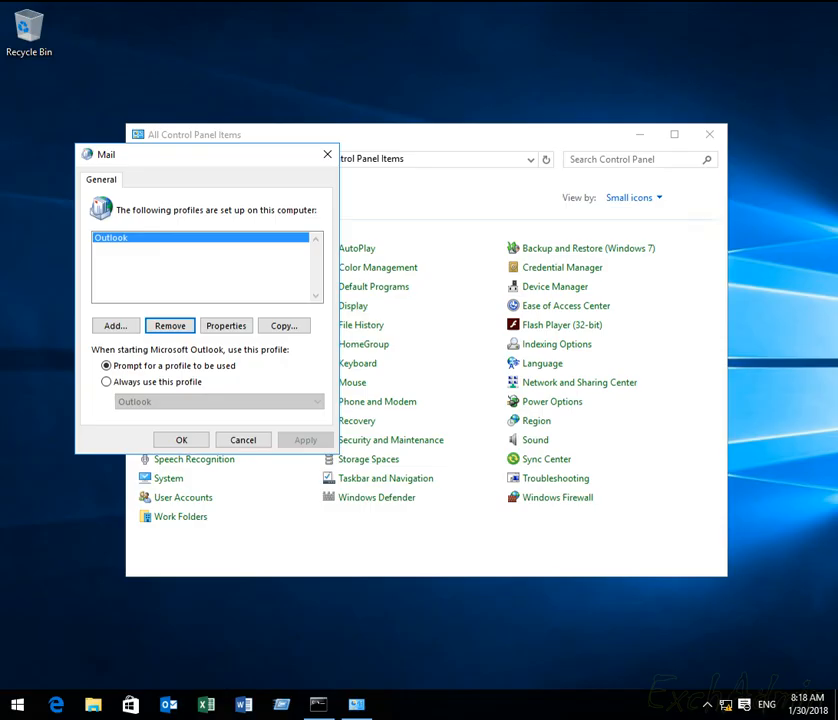
Step: Create a new mail profile for the user and choose manual POP or IMAP setup
{"action": "left_click", "coordinate": [117, 327]}
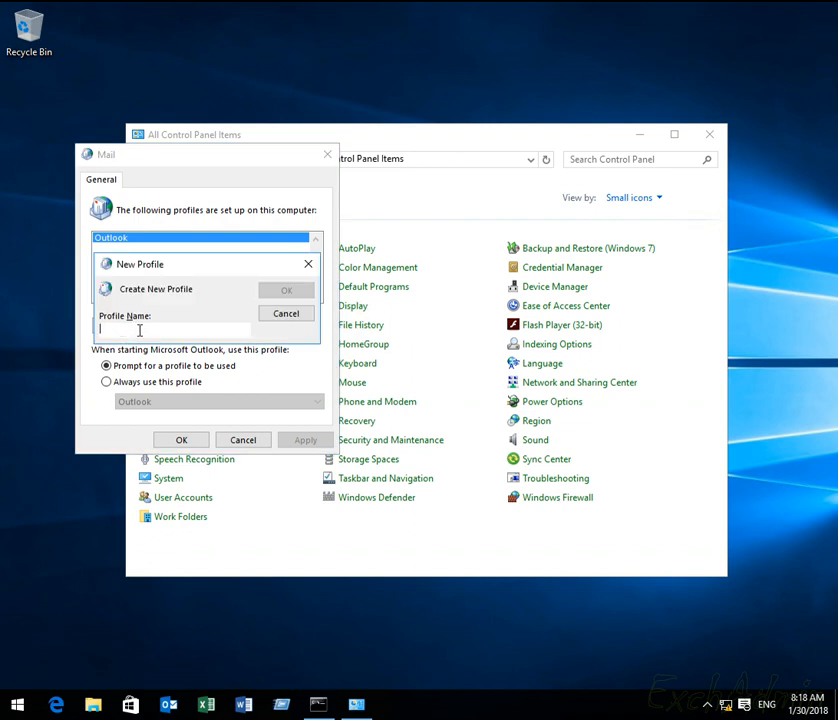
{"action": "type", "text": "Hubert"}
{"action": "left_click", "coordinate": [285, 291]}
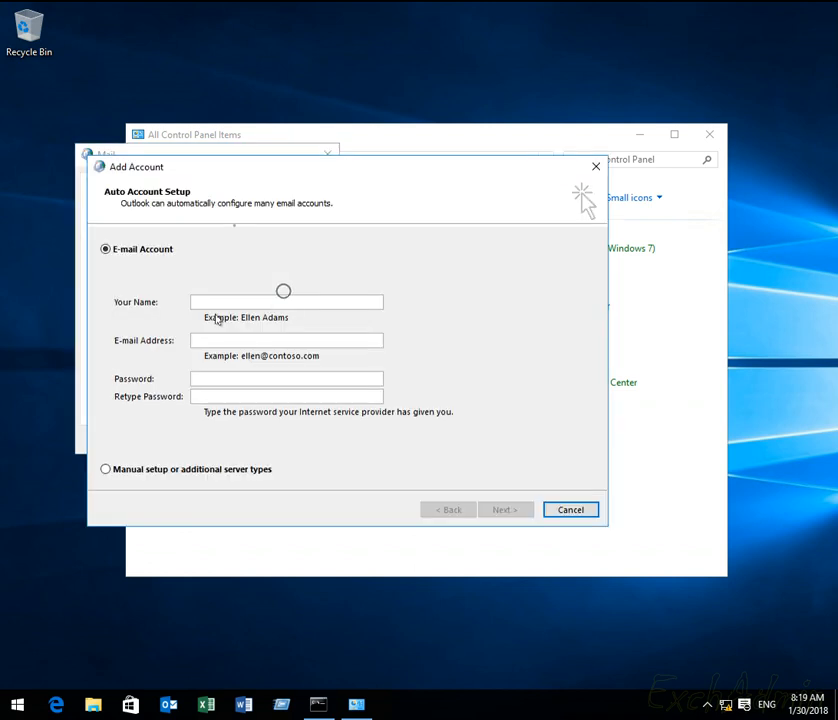
{"action": "left_click", "coordinate": [191, 469]}
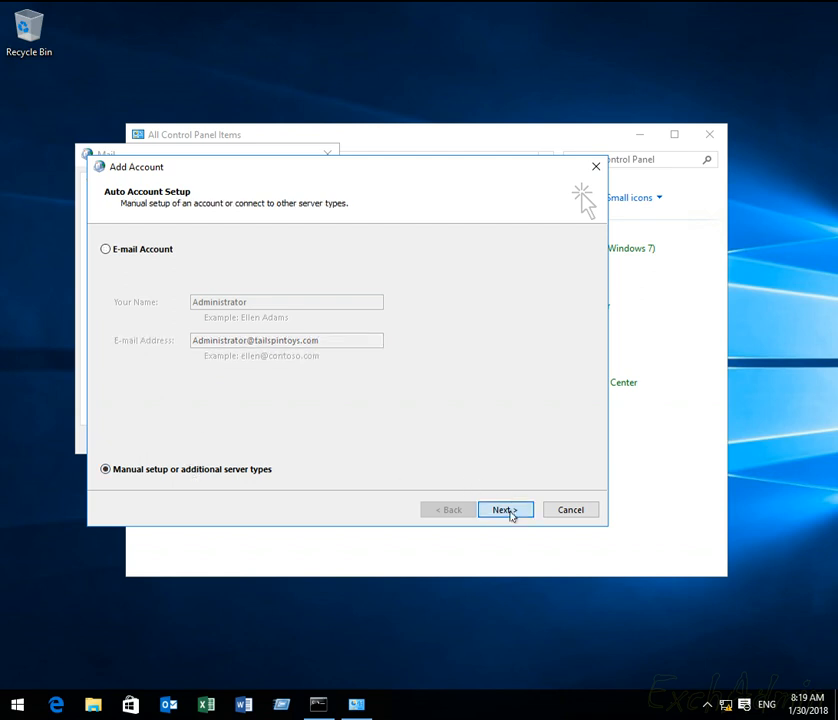
{"action": "left_click", "coordinate": [505, 510]}
{"action": "left_click", "coordinate": [190, 309]}
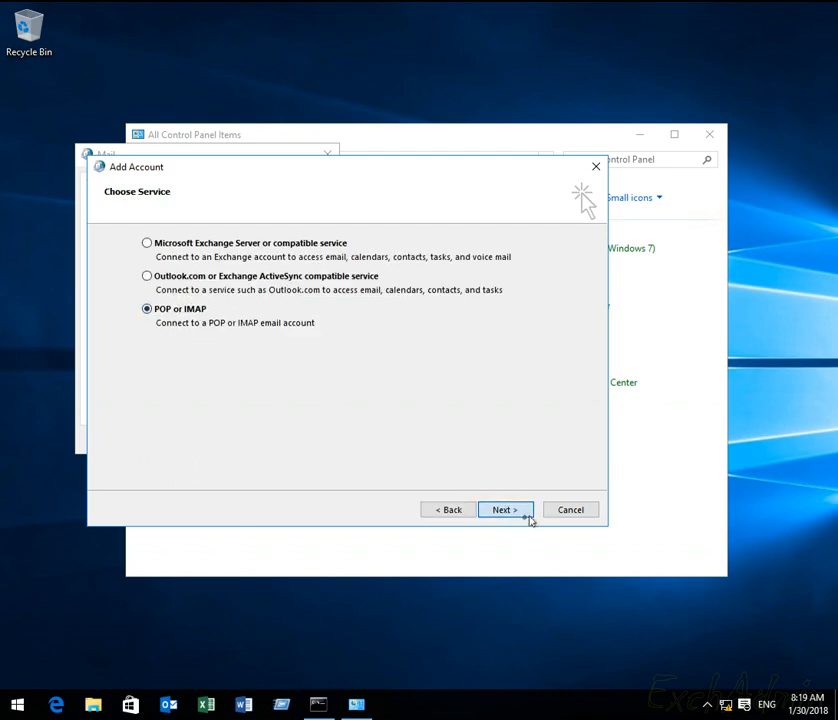
{"action": "left_click", "coordinate": [524, 514]}
Step: Enter the user's name and e-mail, set account type IMAP, and use 192.168.1.19 for both servers
{"action": "type", "text": "Hubert"}
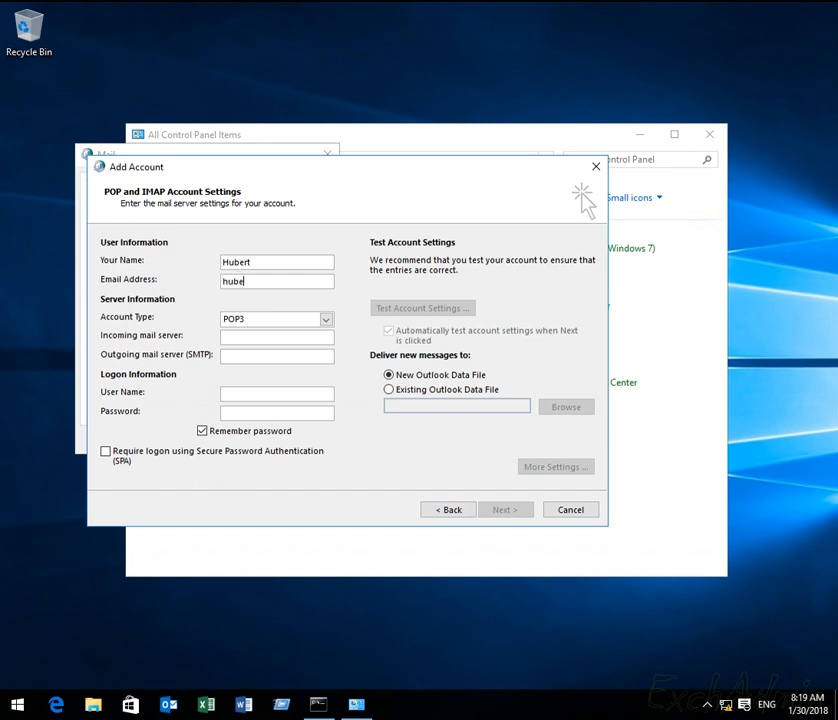
{"action": "key", "text": "Tab"}
{"action": "key", "text": "shift+Tab"}
{"action": "key", "text": "Tab"}
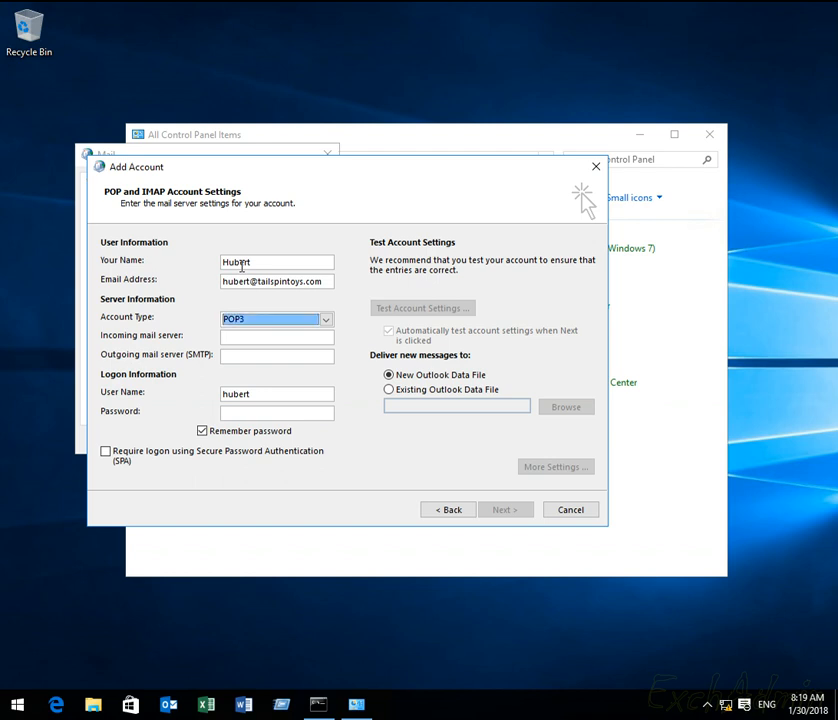
{"action": "key", "text": "Down"}
{"action": "key", "text": "Tab"}
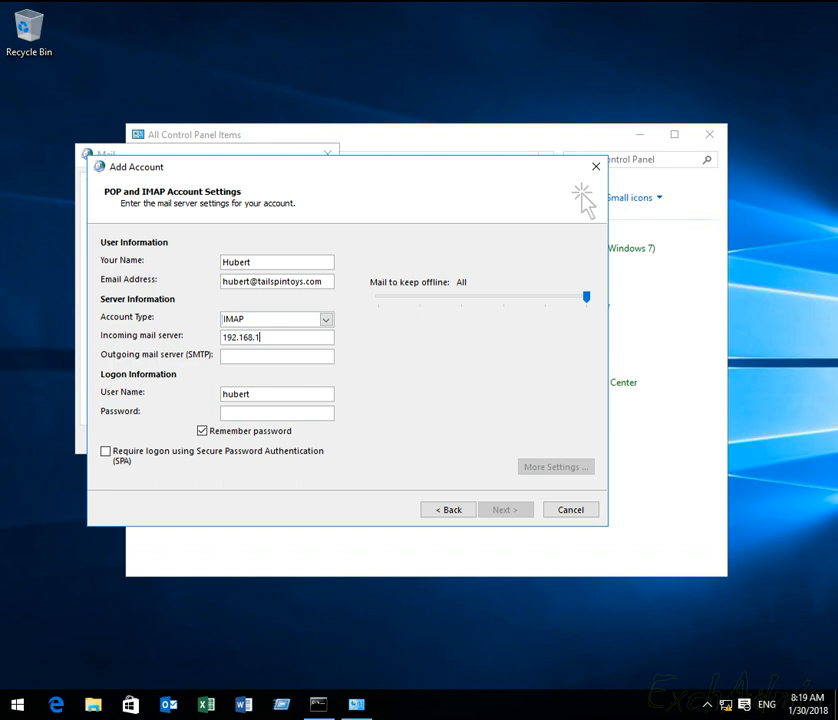
{"action": "key", "text": "ctrl+a"}
{"action": "key", "text": "ctrl+c"}
{"action": "key", "text": "Tab"}
{"action": "key", "text": "ctrl+v"}
{"action": "key", "text": "Tab"}
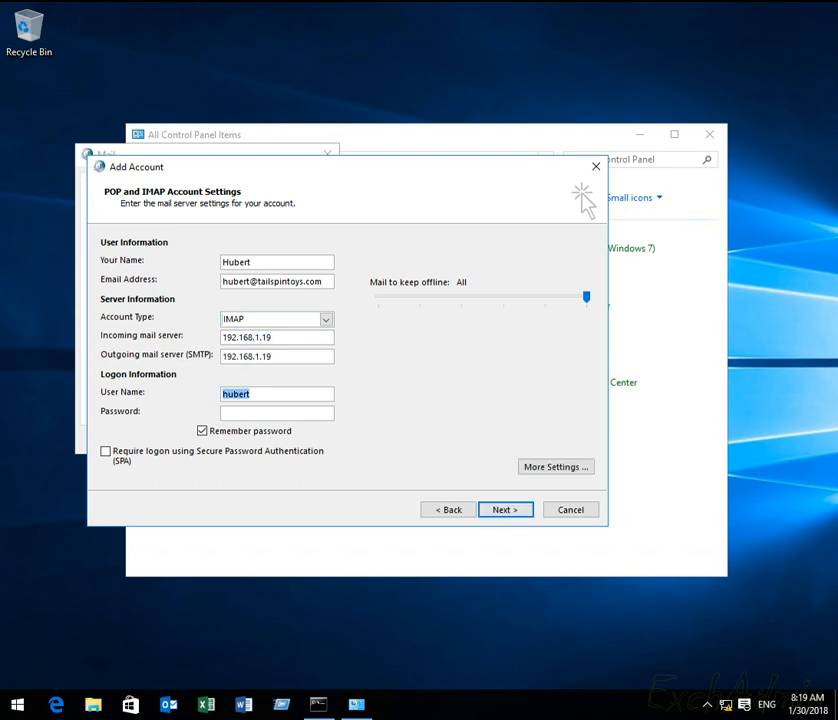
{"action": "key", "text": "Tab"}
Step: Turn on SMTP authentication for the outgoing server, keeping IMAP port 143 and SMTP port 25
{"action": "left_click", "coordinate": [543, 467]}
{"action": "left_click", "coordinate": [195, 283]}
{"action": "left_click", "coordinate": [195, 301]}
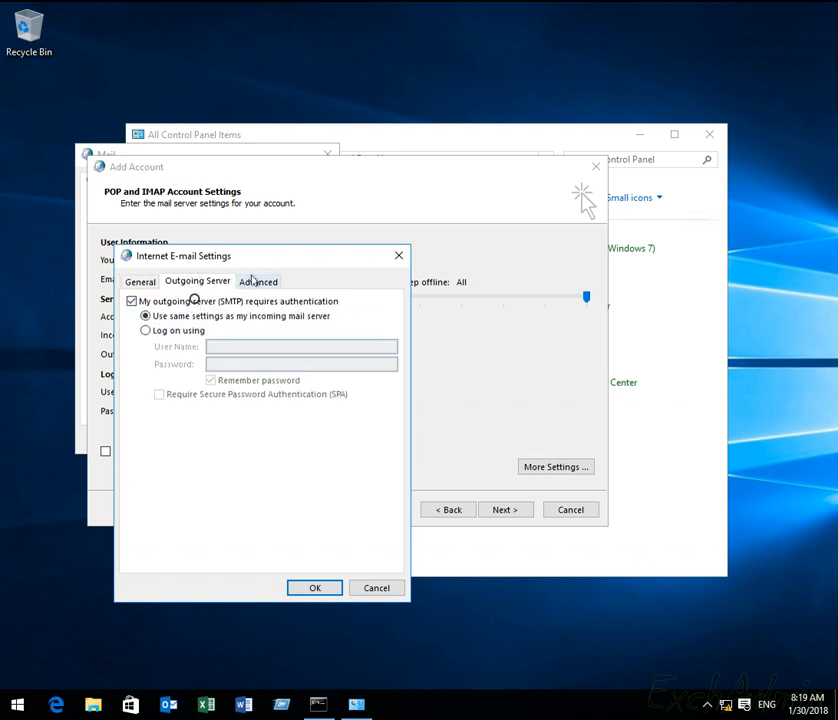
{"action": "left_click", "coordinate": [255, 280]}
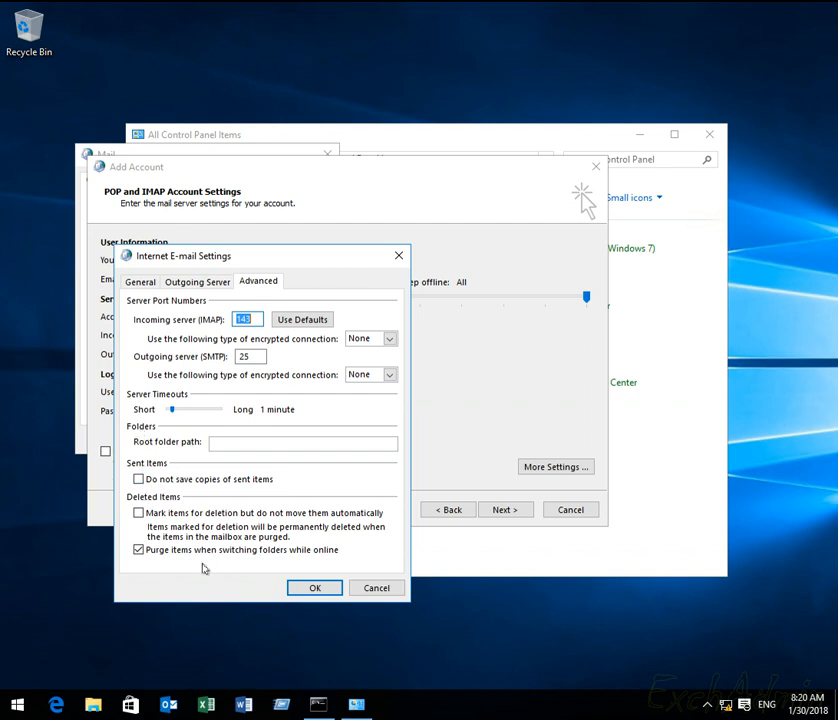
{"action": "left_click", "coordinate": [308, 588]}
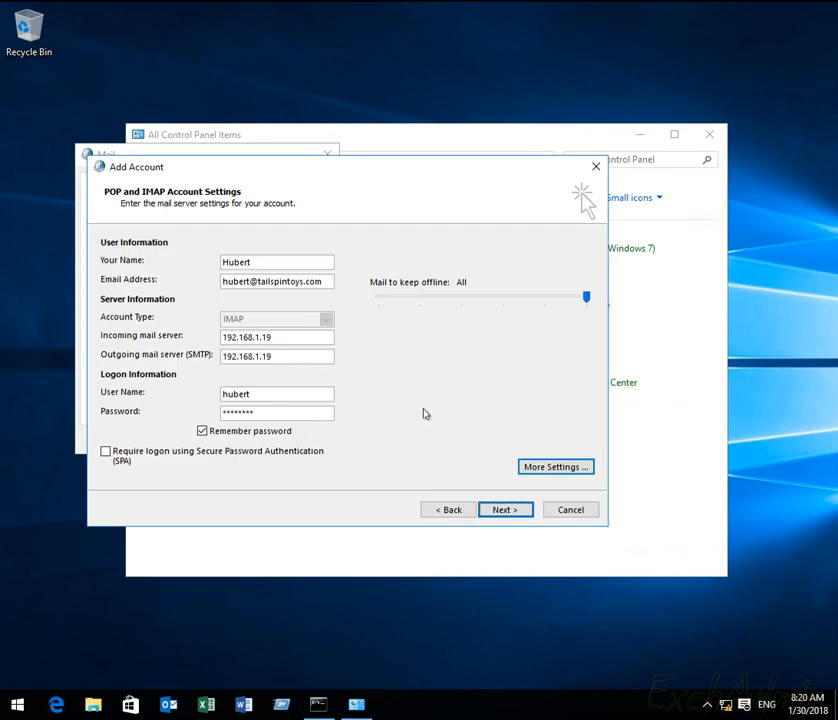
Step: Pass the IMAP account test, finish the wizard, and close the Mail profiles and Control Panel
{"action": "left_click", "coordinate": [504, 510]}
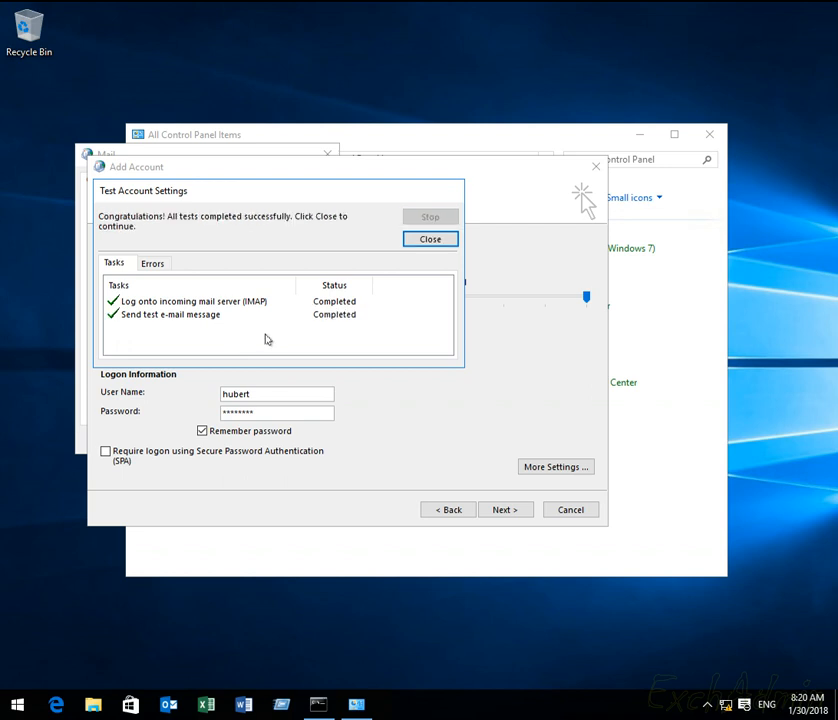
{"action": "left_click", "coordinate": [420, 243]}
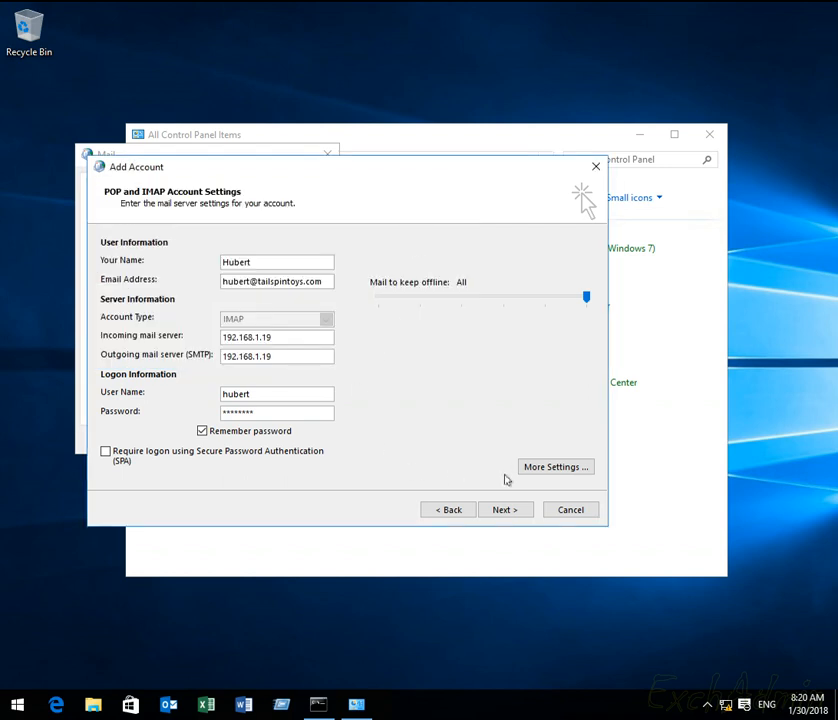
{"action": "left_click", "coordinate": [505, 510]}
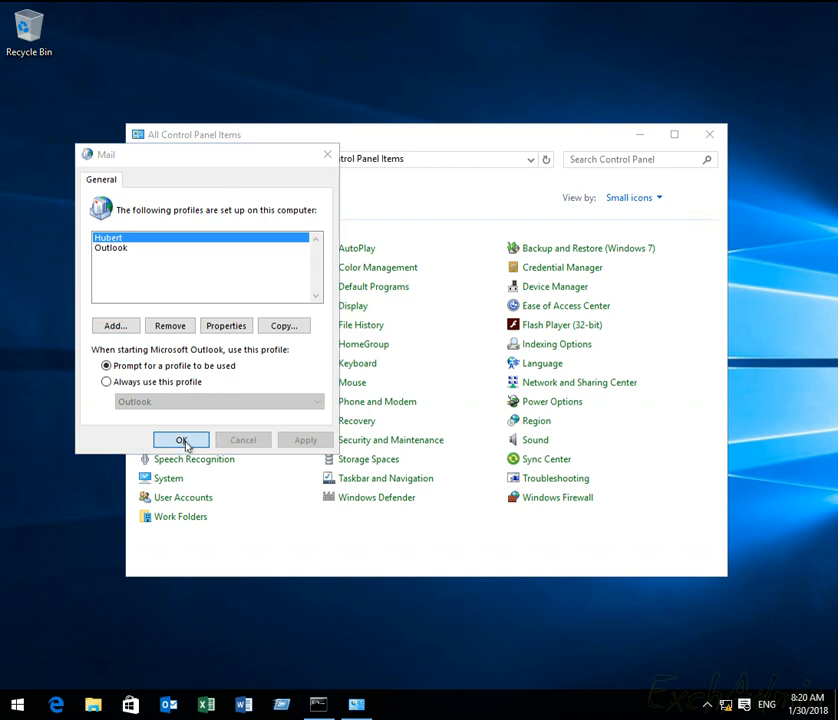
{"action": "left_click", "coordinate": [182, 441]}
{"action": "left_click", "coordinate": [710, 135]}
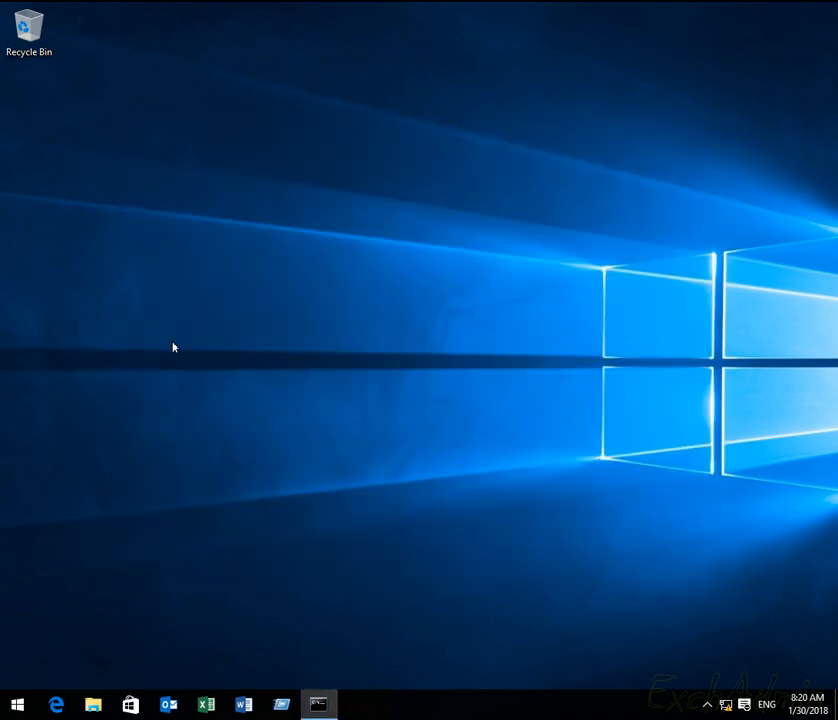
Step: Launch Outlook with the new IMAP profile, see the test message in the Inbox, and start a new email
{"action": "left_click", "coordinate": [169, 704]}
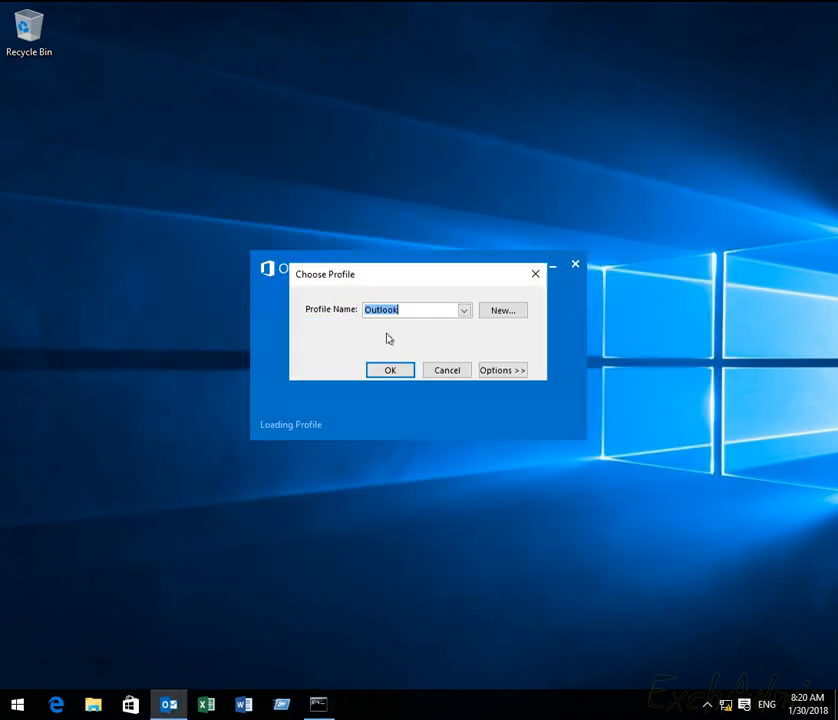
{"action": "left_click", "coordinate": [463, 311]}
{"action": "left_click", "coordinate": [398, 322]}
{"action": "left_click", "coordinate": [396, 368]}
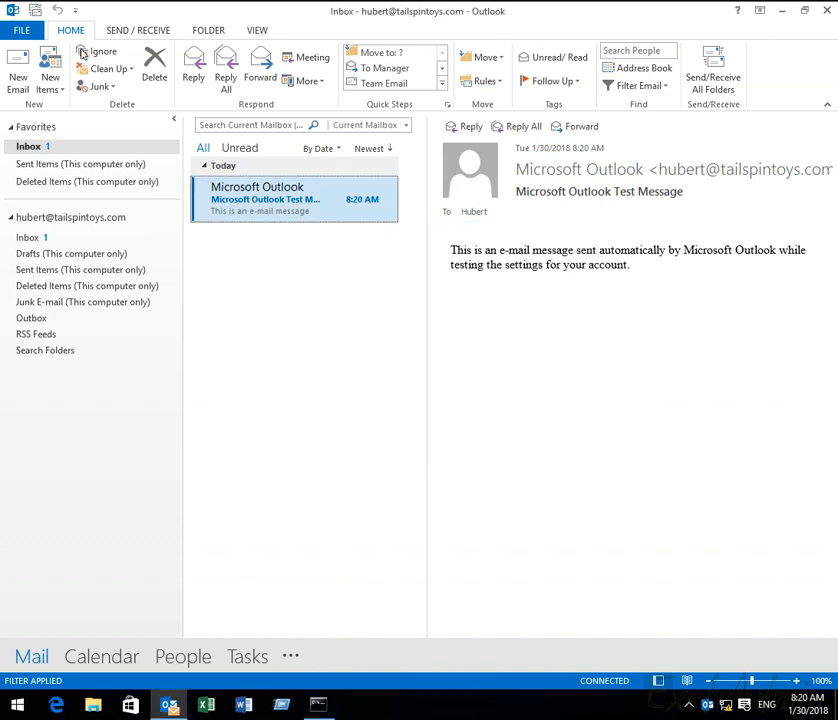
{"action": "left_click", "coordinate": [18, 70]}
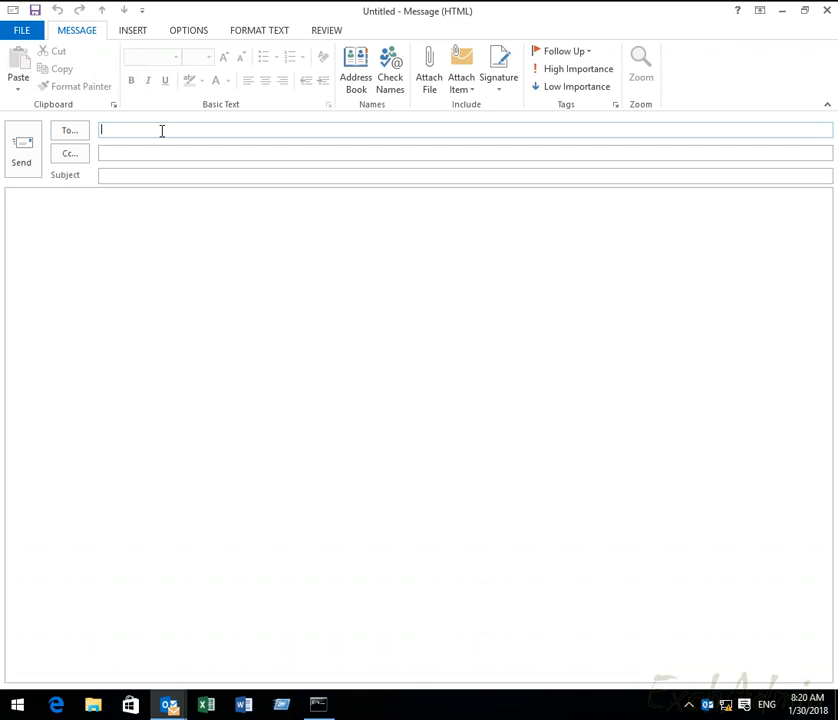
Step: Finish the test user's address and add Administrator as the Cc recipient
{"action": "key", "text": "Tab"}
{"action": "type", "text": "A"}
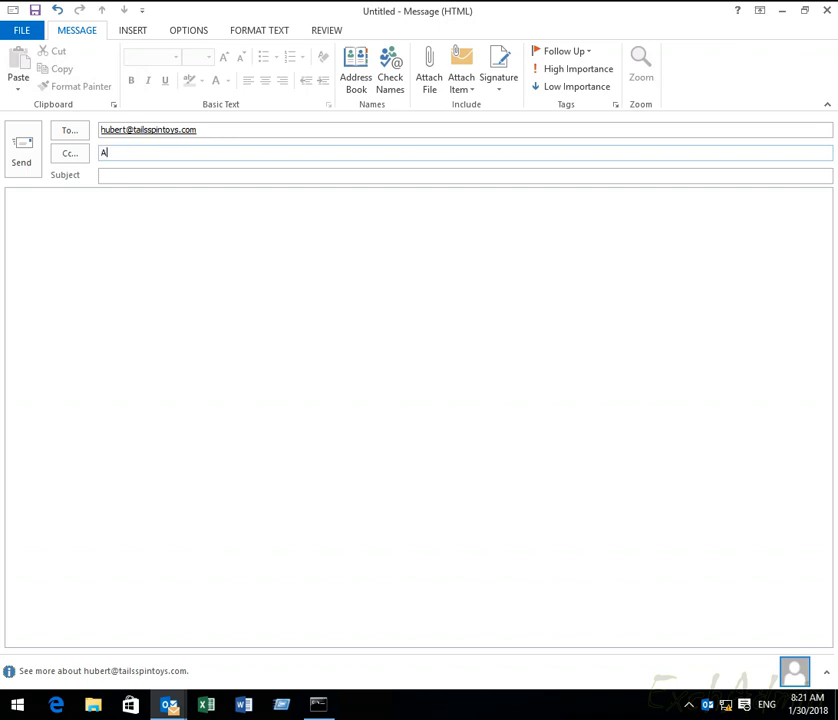
{"action": "type", "text": "dministrator"}
{"action": "key", "text": "Tab"}
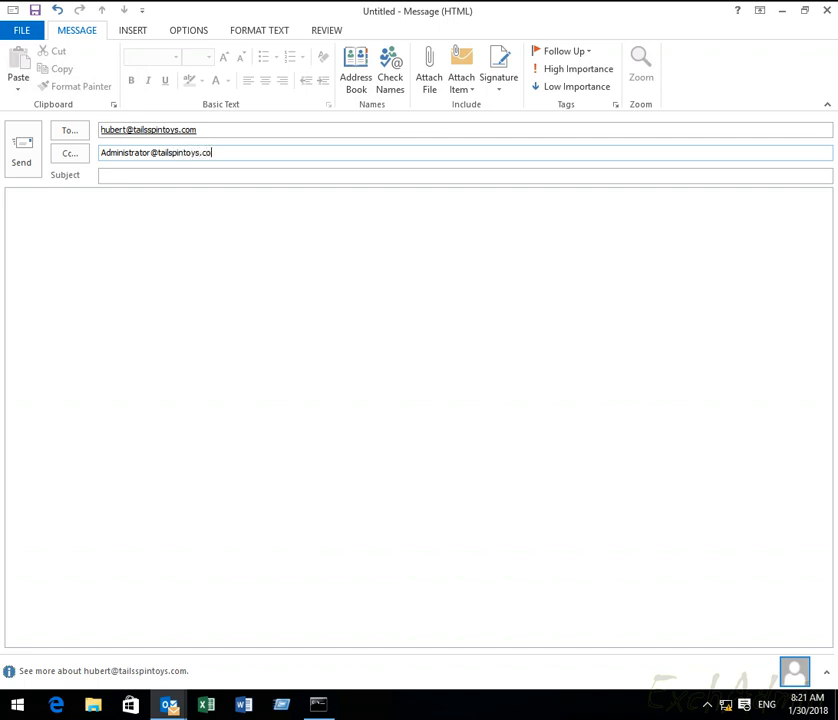
{"action": "key", "text": "Tab"}
Step: Enter subject Test IMAP-1, paste it into the body, and send the message
{"action": "type", "text": "T"}
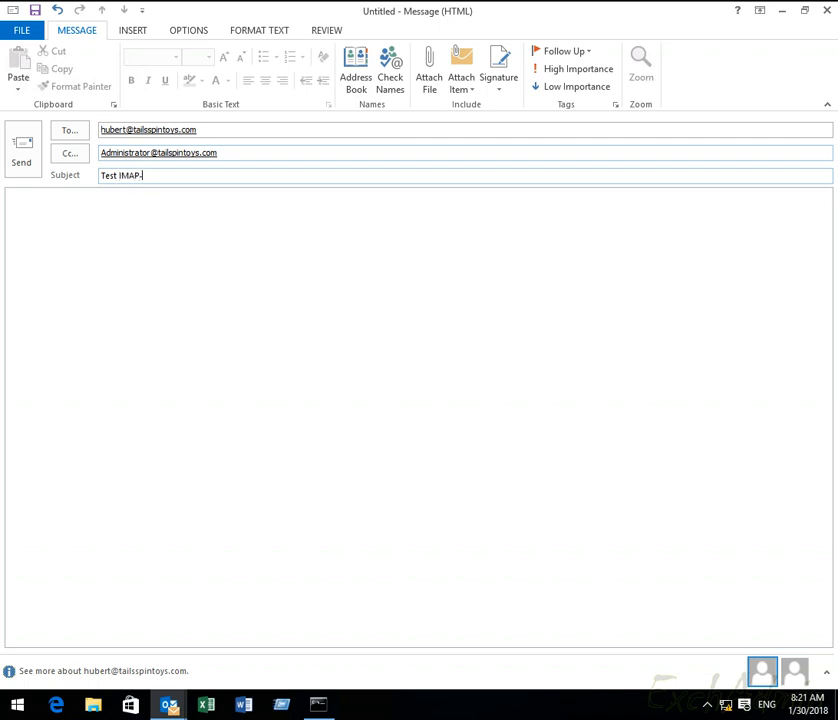
{"action": "key", "text": "ctrl+a"}
{"action": "key", "text": "ctrl+c"}
{"action": "key", "text": "Tab"}
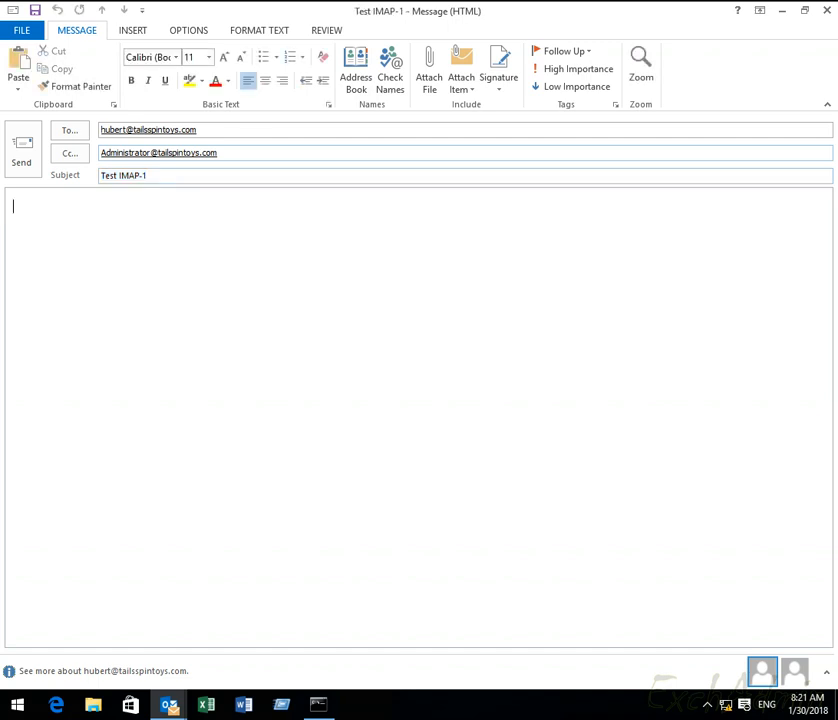
{"action": "key", "text": "ctrl+v"}
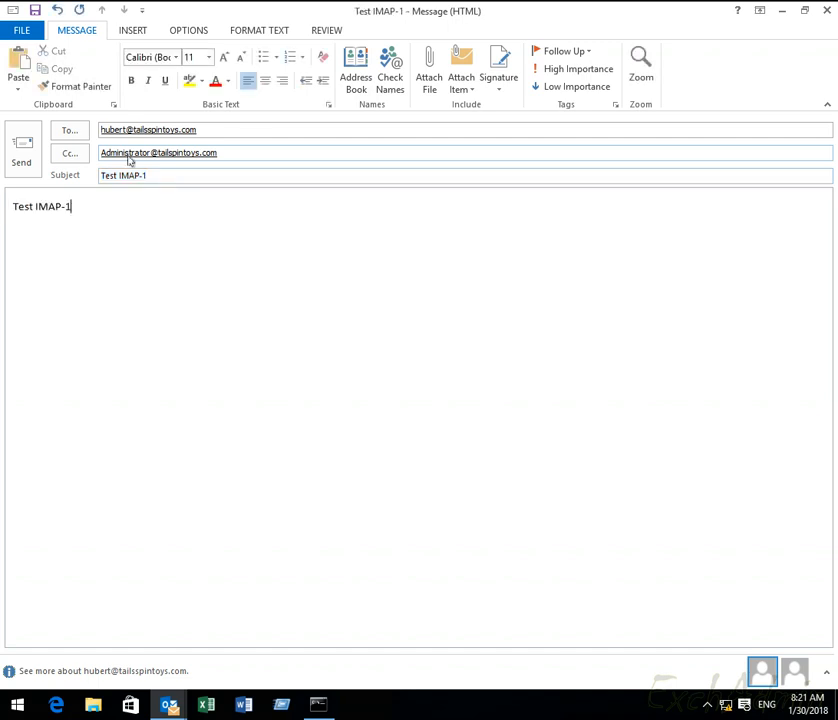
{"action": "key", "text": "alt+s"}
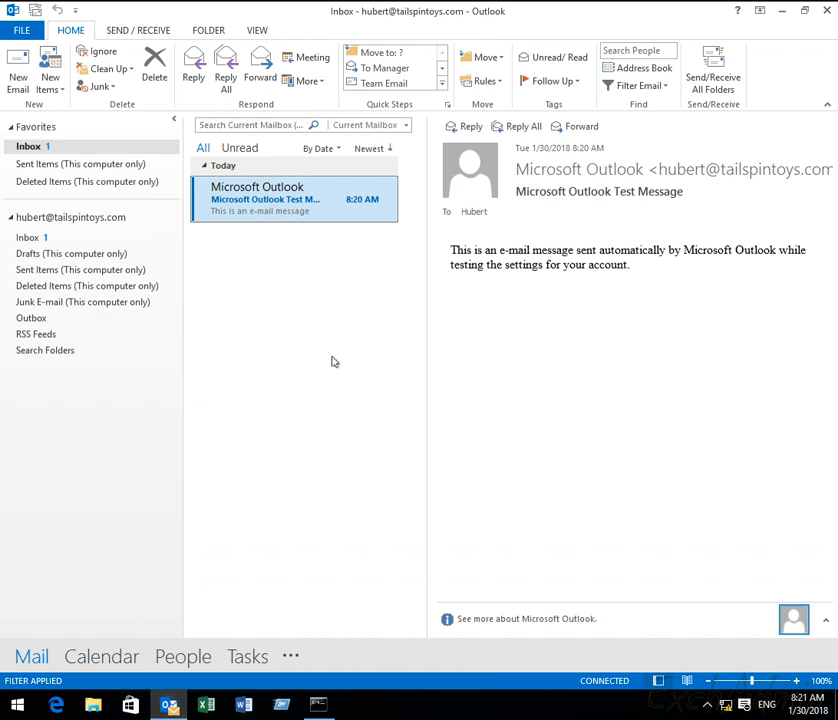
Step: Run Send/Receive in Outlook, then launch Internet Explorer with iexplore from Run
{"action": "key", "text": "F9"}
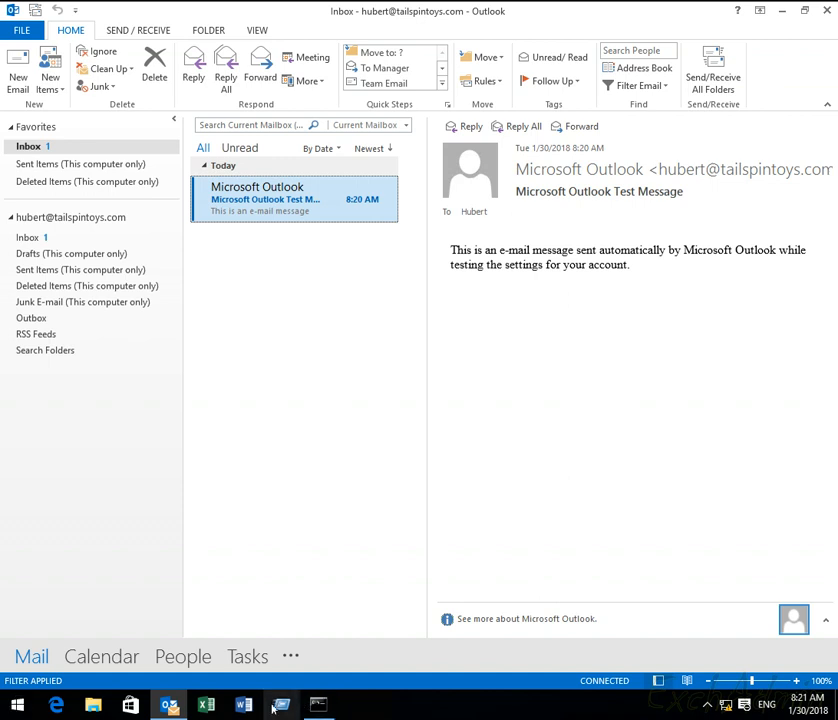
{"action": "key", "text": "super+r"}
{"action": "type", "text": "iexplore"}
{"action": "key", "text": "Return"}
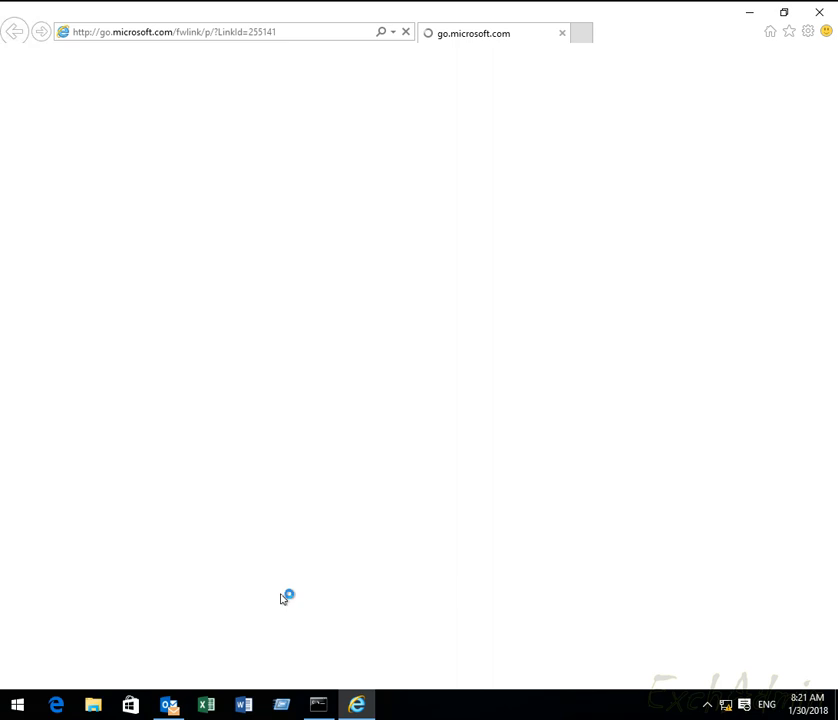
{"action": "key", "text": "alt+d"}
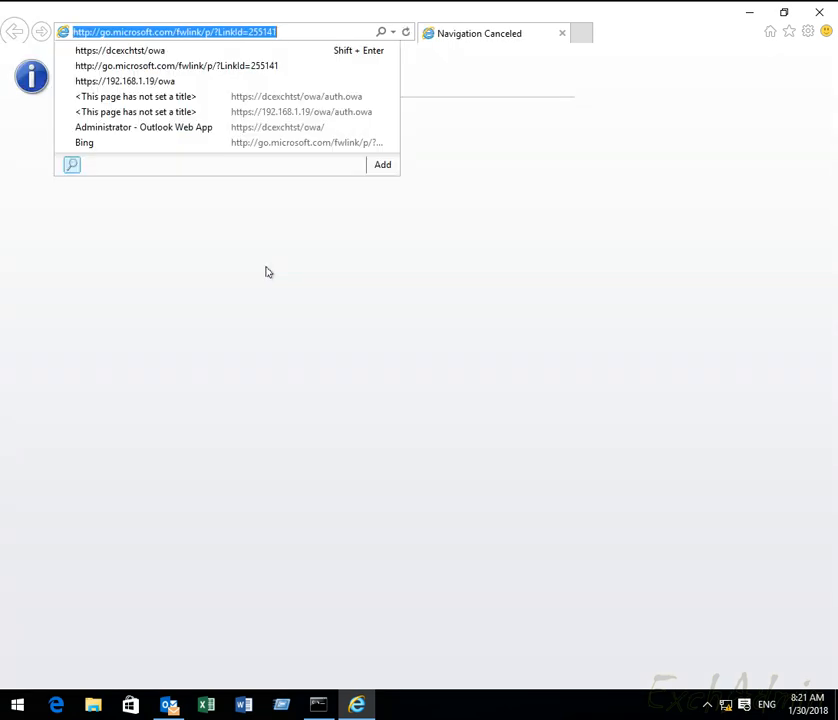
{"action": "key", "text": "Down"}
{"action": "key", "text": "Return"}
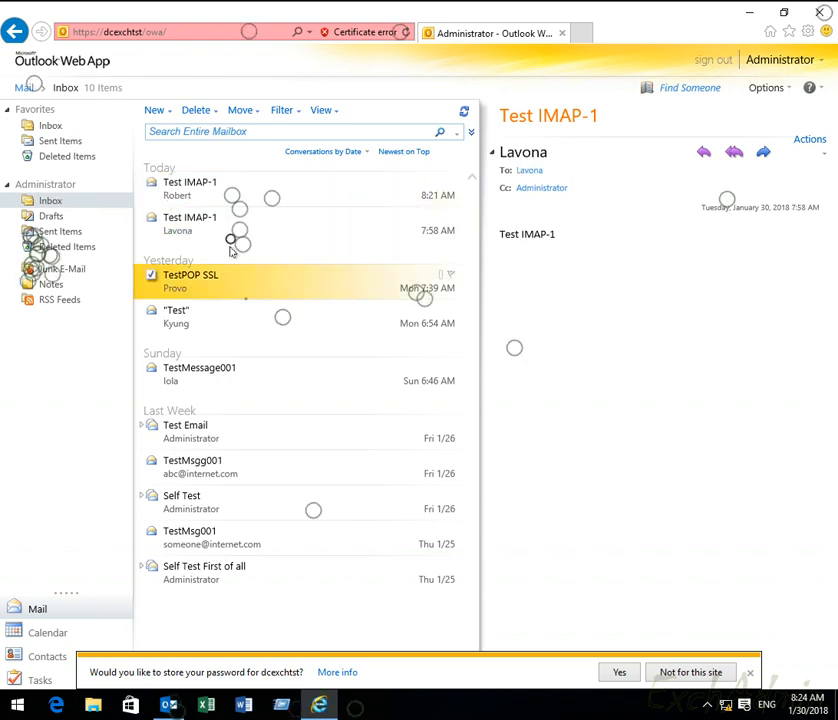
Step: Compare the newest and older Test IMAP-1 messages in the Administrator inbox
{"action": "left_click", "coordinate": [218, 187]}
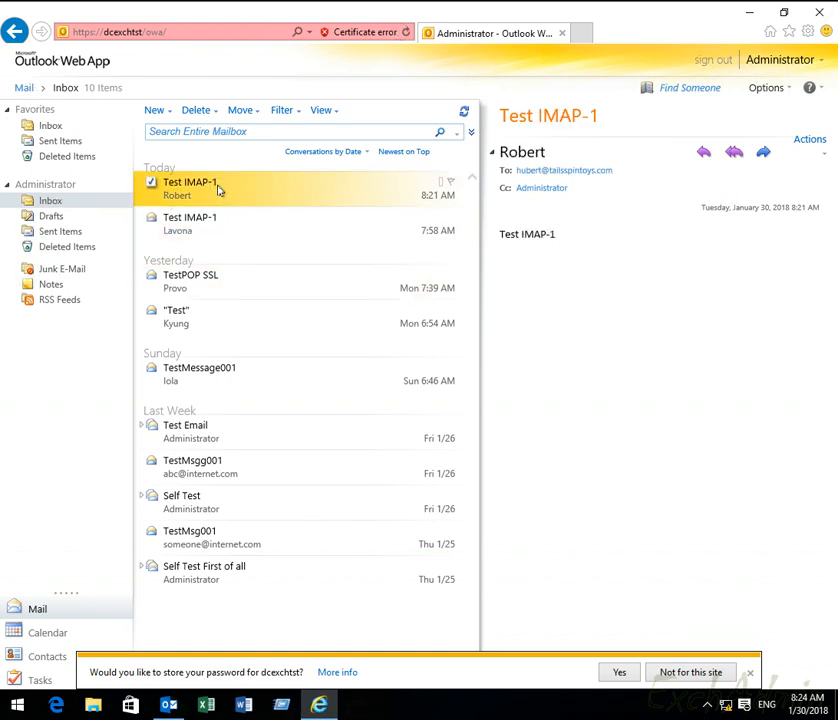
{"action": "left_click", "coordinate": [208, 286]}
{"action": "left_click", "coordinate": [210, 216]}
{"action": "left_click", "coordinate": [212, 190]}
{"action": "left_click", "coordinate": [236, 227]}
{"action": "left_click", "coordinate": [235, 192]}
Step: Back in Outlook, view the received Test IMAP-2 message in the Inbox
{"action": "left_click", "coordinate": [169, 705]}
{"action": "left_click", "coordinate": [252, 229]}
{"action": "left_click", "coordinate": [251, 211]}
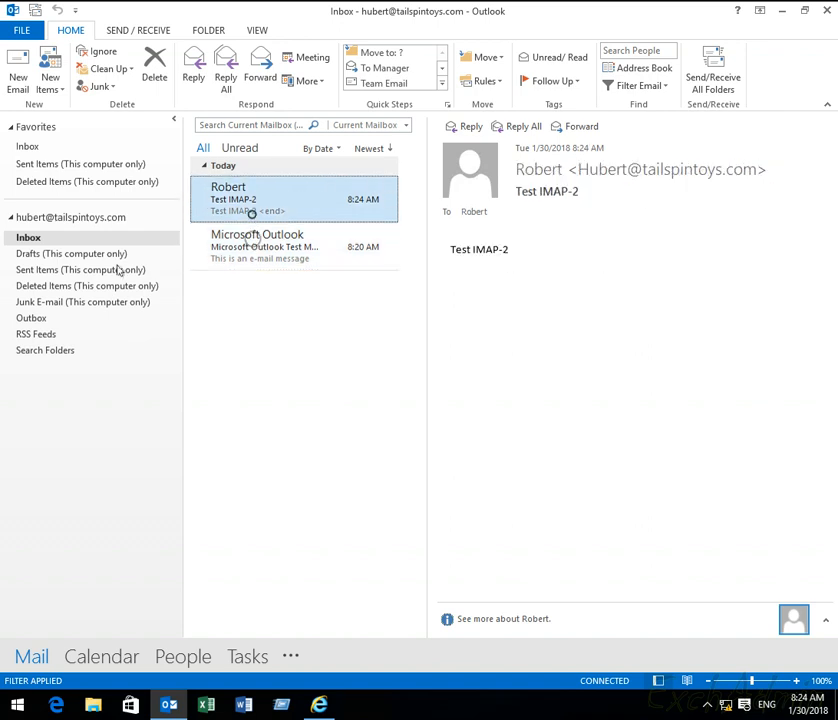
Step: Check the sent Test IMAP-1 and Test IMAP-2 messages, then start a new email
{"action": "left_click", "coordinate": [65, 270]}
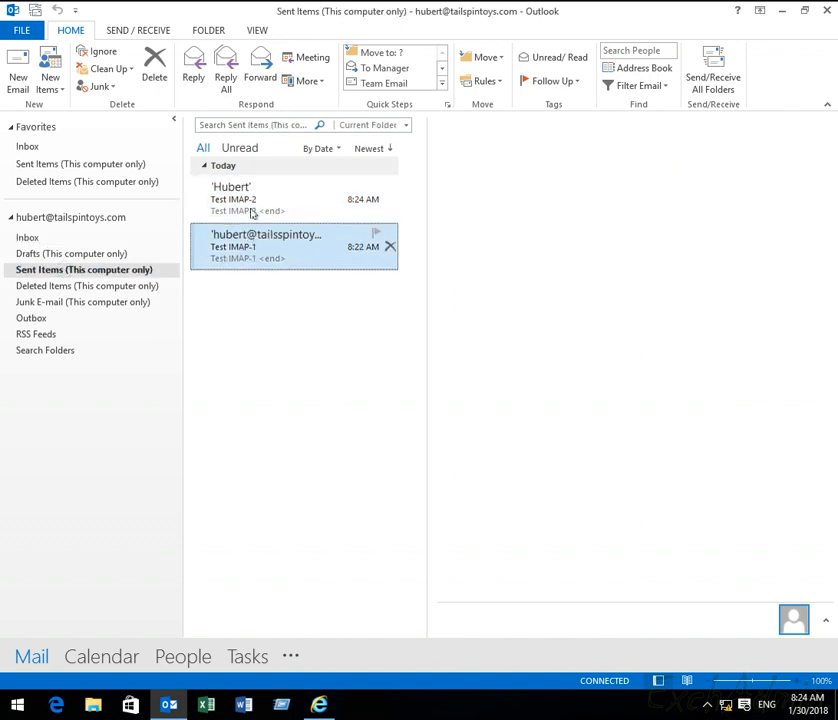
{"action": "double_click", "coordinate": [262, 250]}
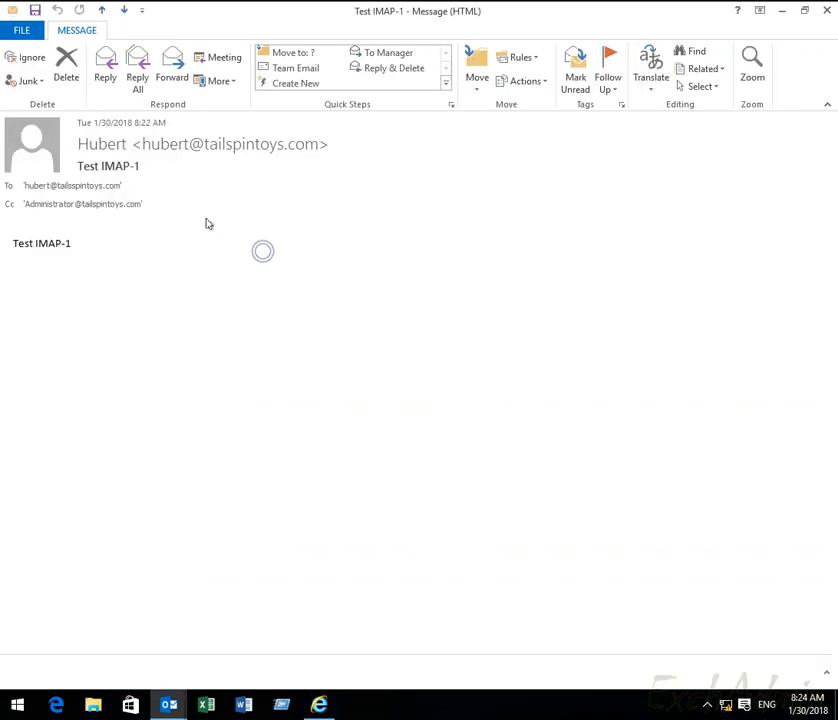
{"action": "left_click", "coordinate": [71, 188]}
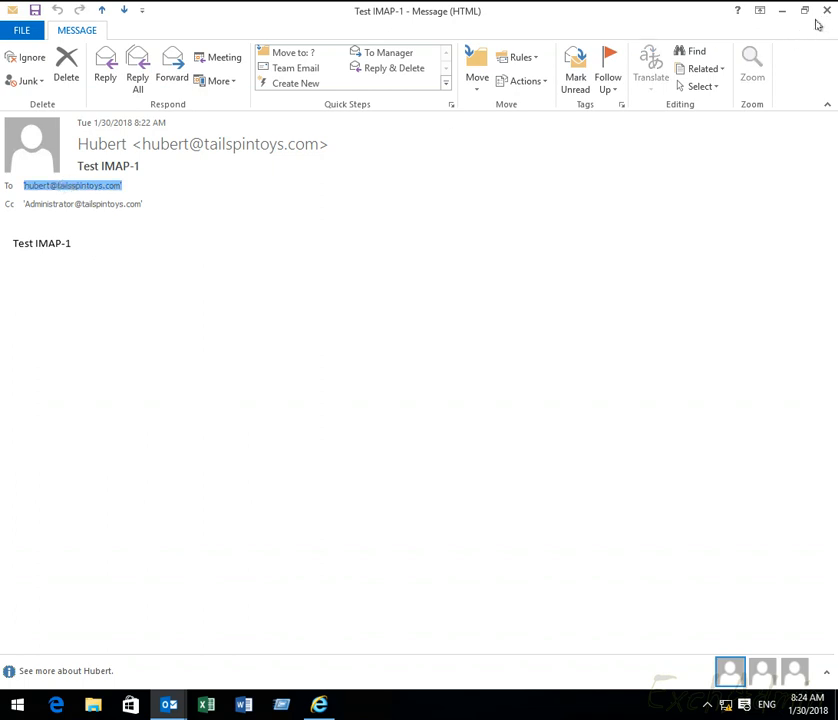
{"action": "left_click", "coordinate": [826, 10]}
{"action": "left_click", "coordinate": [255, 199]}
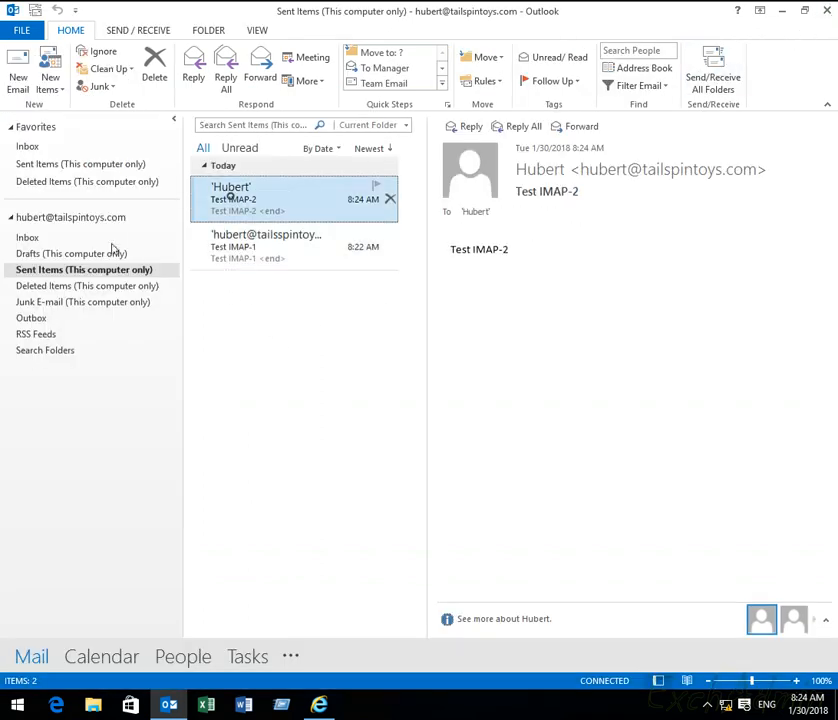
{"action": "left_click", "coordinate": [28, 238]}
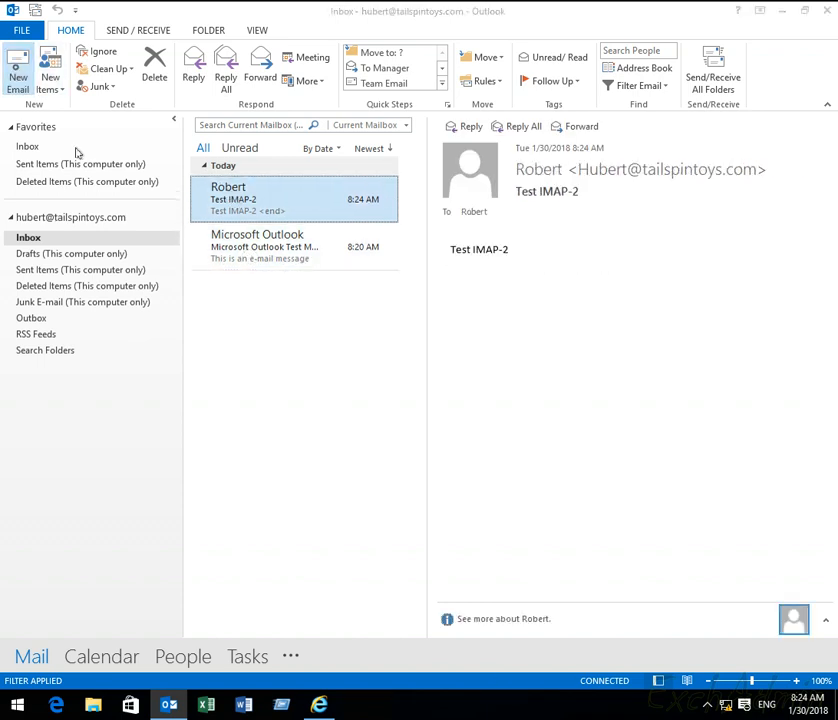
{"action": "left_click", "coordinate": [18, 62]}
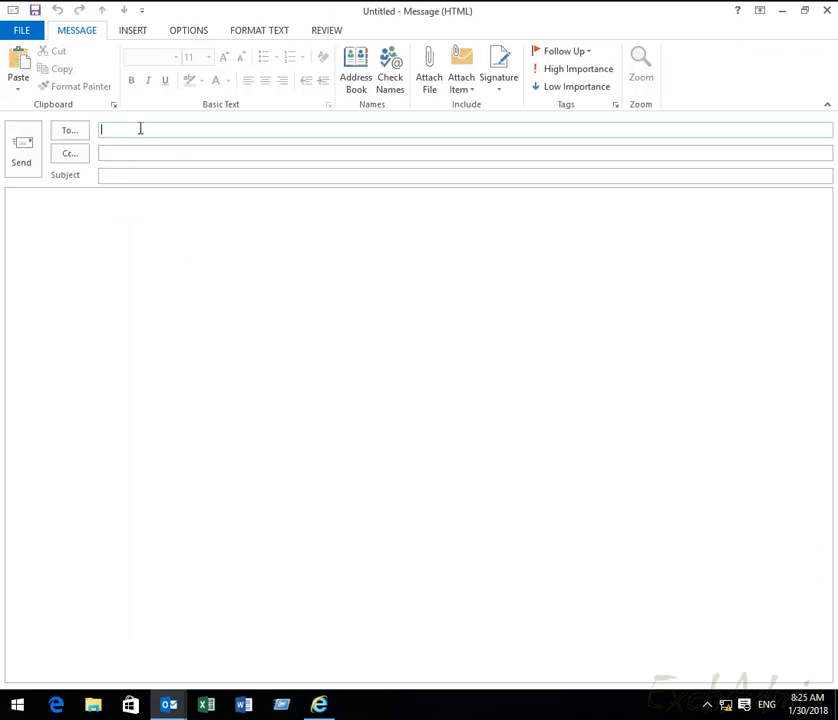
Step: Address the new message to the test user via AutoComplete
{"action": "type", "text": "Test IMAP-2"}
{"action": "key", "text": "BackSpace"}
{"action": "key", "text": "BackSpace"}
{"action": "key", "text": "BackSpace"}
{"action": "key", "text": "BackSpace"}
{"action": "key", "text": "BackSpace"}
{"action": "key", "text": "BackSpace"}
{"action": "key", "text": "BackSpace"}
{"action": "key", "text": "BackSpace"}
{"action": "key", "text": "BackSpace"}
{"action": "key", "text": "BackSpace"}
{"action": "type", "text": "hu"}
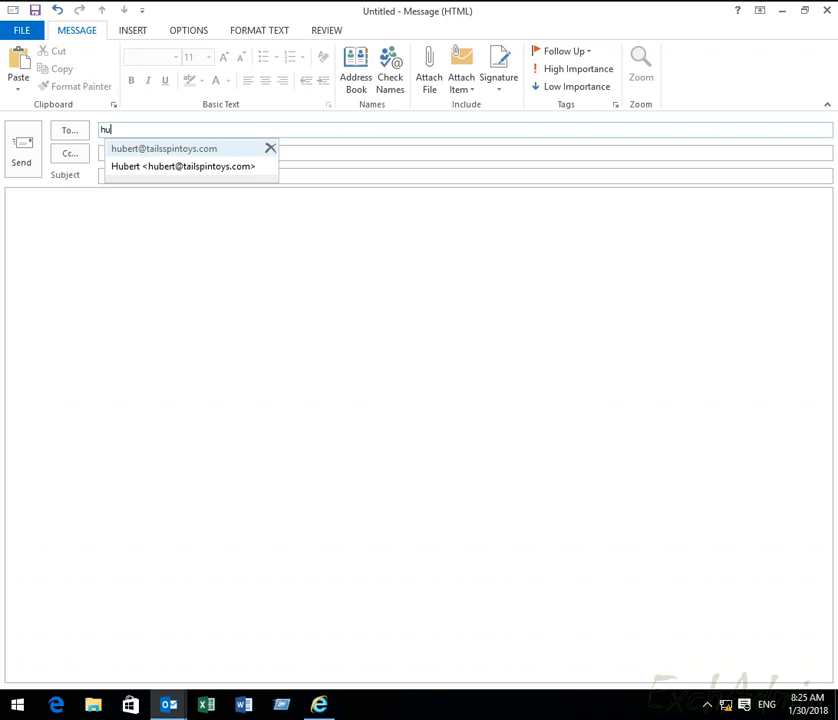
{"action": "key", "text": "Down"}
{"action": "key", "text": "Return"}
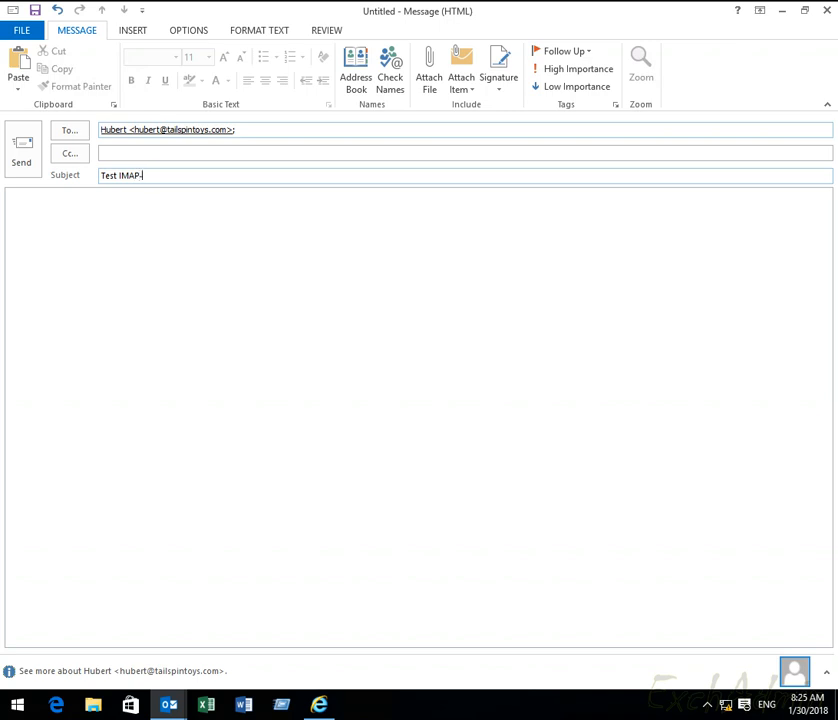
Step: Copy the Test IMAP-3 subject into the body and send the message
{"action": "key", "text": "ctrl+a"}
{"action": "key", "text": "ctrl+c"}
{"action": "key", "text": "Tab"}
{"action": "key", "text": "ctrl+v"}
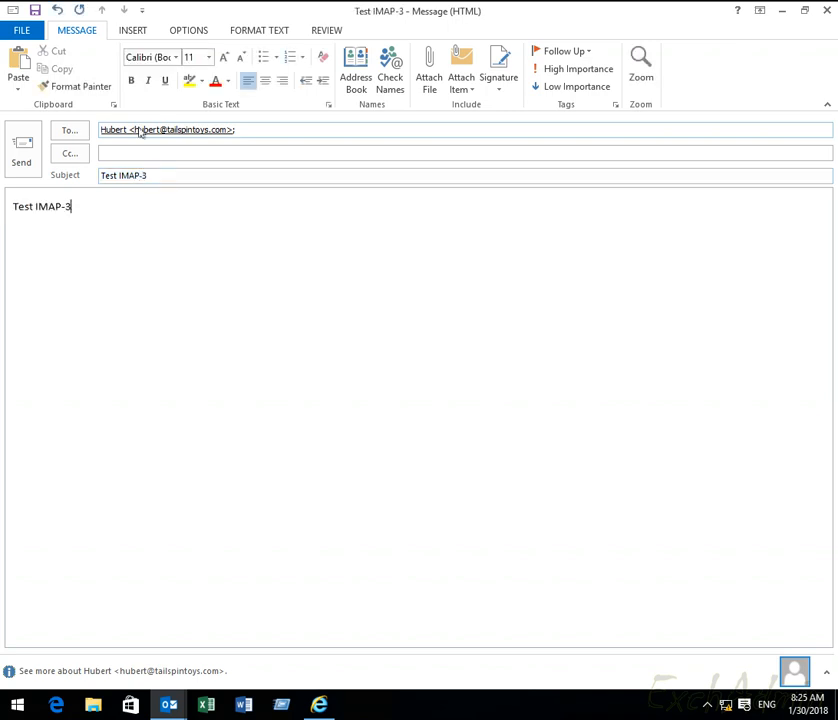
{"action": "key", "text": "ctrl+Return"}
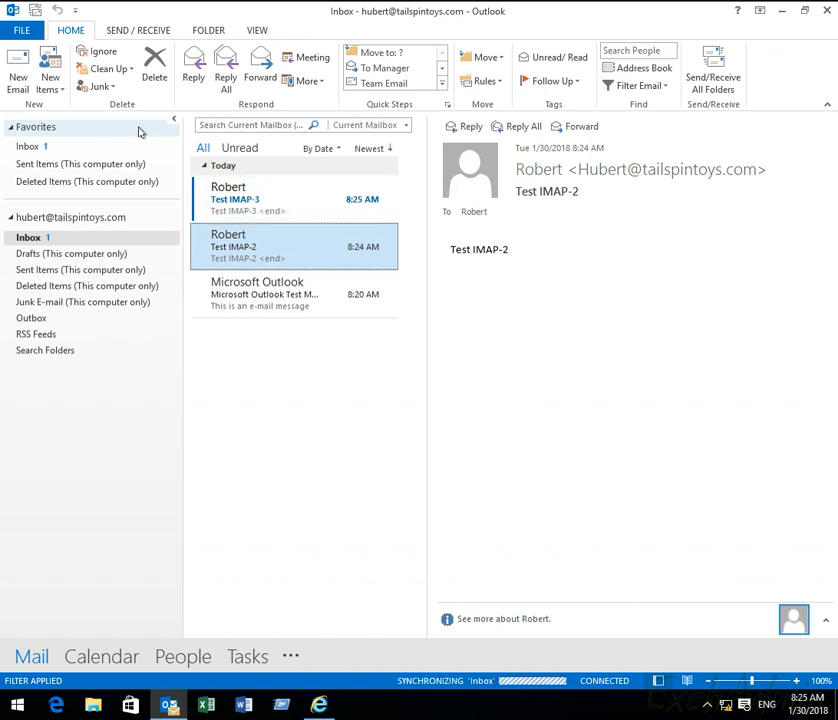
Step: Switch back and forth between the Test IMAP-3 and Test IMAP-2 messages in the Inbox
{"action": "left_click", "coordinate": [252, 284]}
{"action": "left_click", "coordinate": [262, 260]}
{"action": "left_click", "coordinate": [261, 206]}
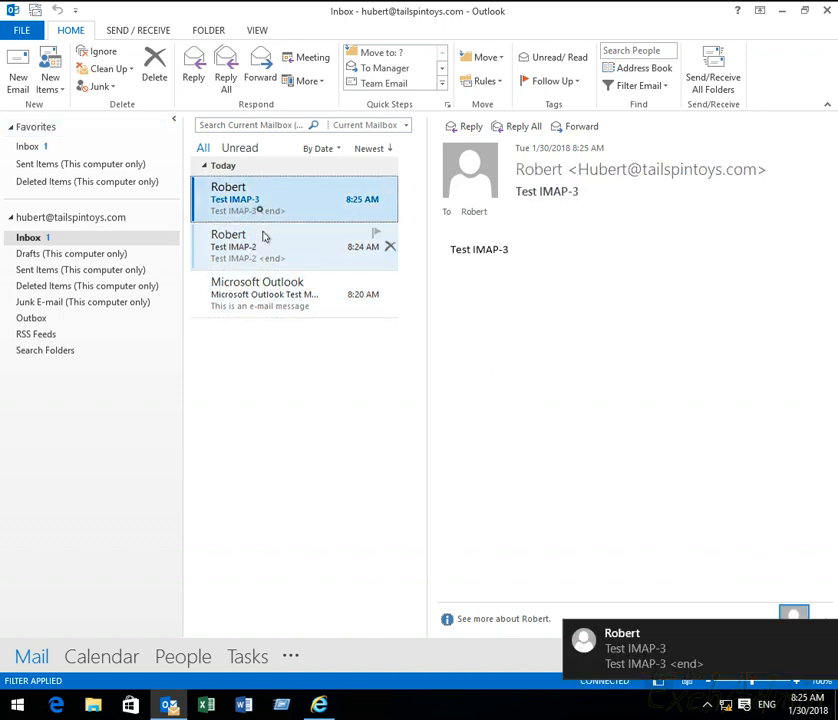
{"action": "left_click", "coordinate": [262, 234]}
{"action": "left_click", "coordinate": [262, 202]}
{"action": "left_click", "coordinate": [261, 246]}
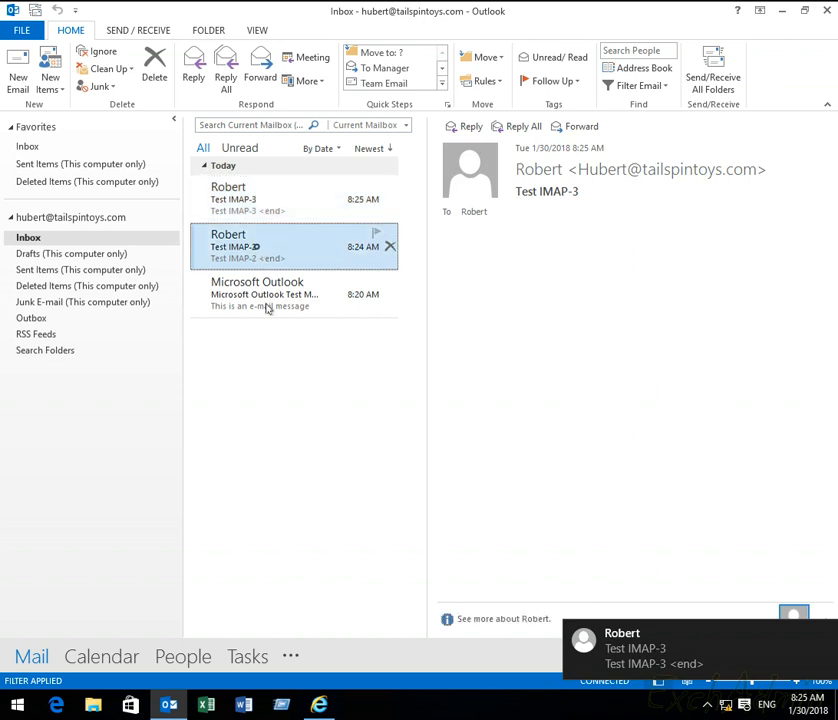
{"action": "left_click", "coordinate": [267, 206]}
{"action": "left_click", "coordinate": [266, 246]}
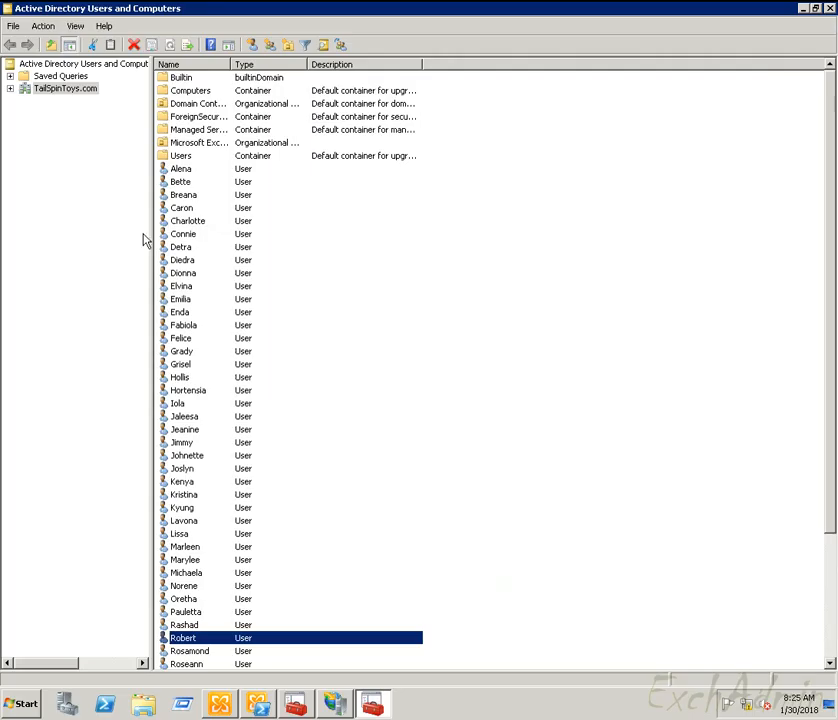
Step: Close Active Directory Users and Computers and show Computer in a maximized Explorer
{"action": "left_click", "coordinate": [828, 8]}
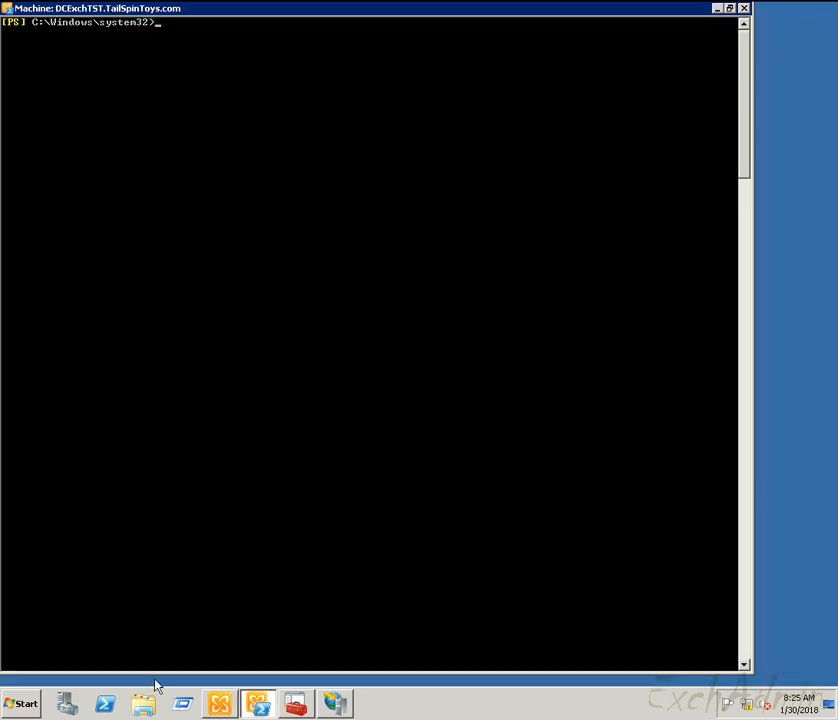
{"action": "left_click", "coordinate": [143, 704]}
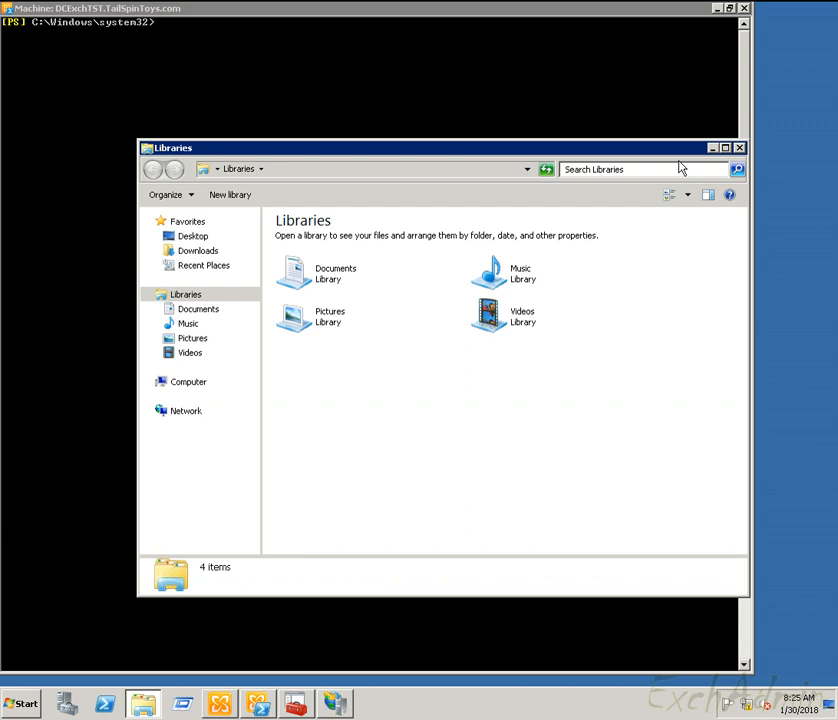
{"action": "left_click", "coordinate": [725, 147]}
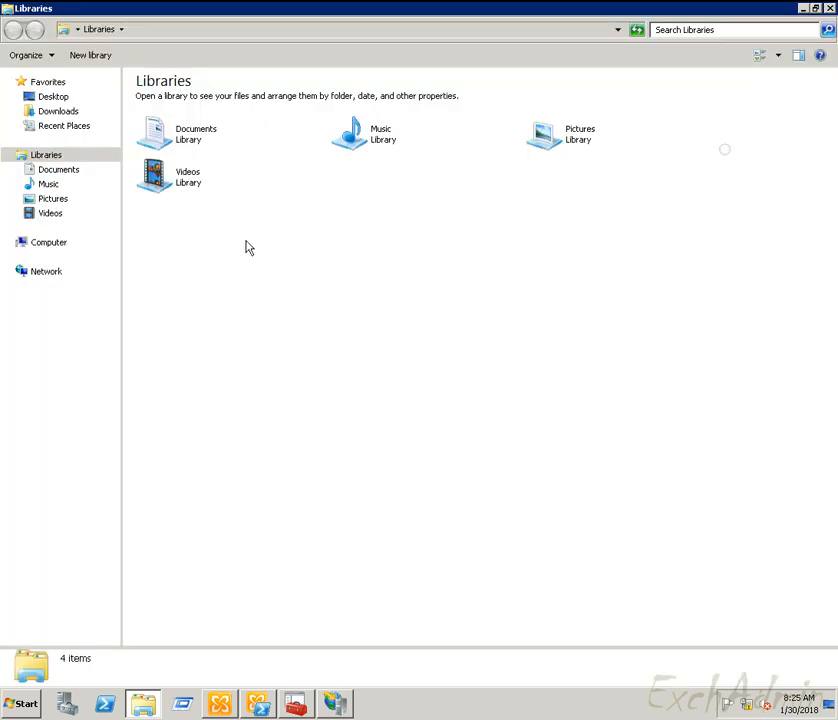
{"action": "left_click", "coordinate": [46, 249]}
Step: Navigate C:\Program Files\Microsoft\Exchange Server\V14 into the Logging folder
{"action": "left_click", "coordinate": [211, 115]}
{"action": "double_click", "coordinate": [211, 115]}
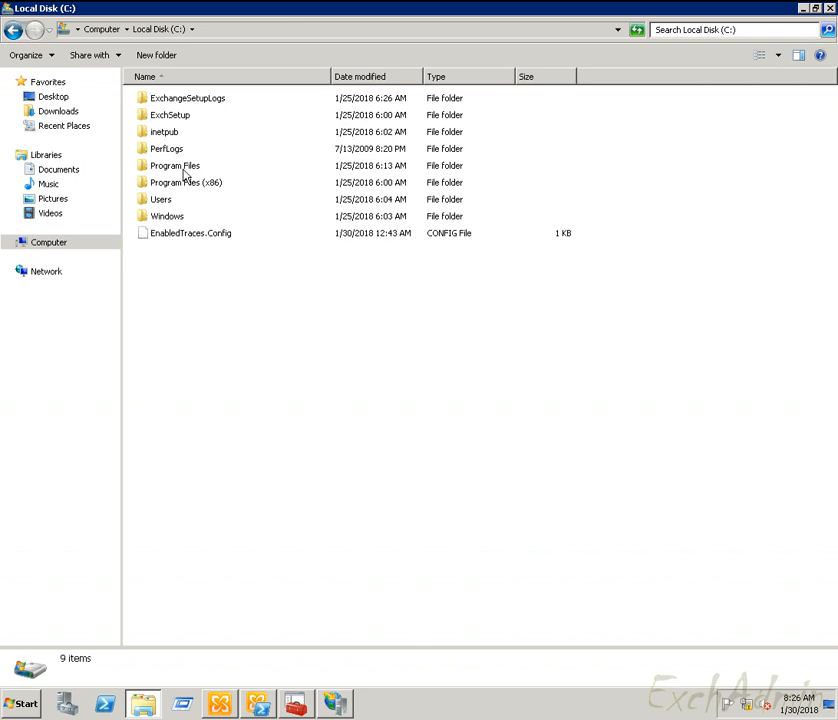
{"action": "double_click", "coordinate": [184, 170]}
{"action": "left_click", "coordinate": [178, 135]}
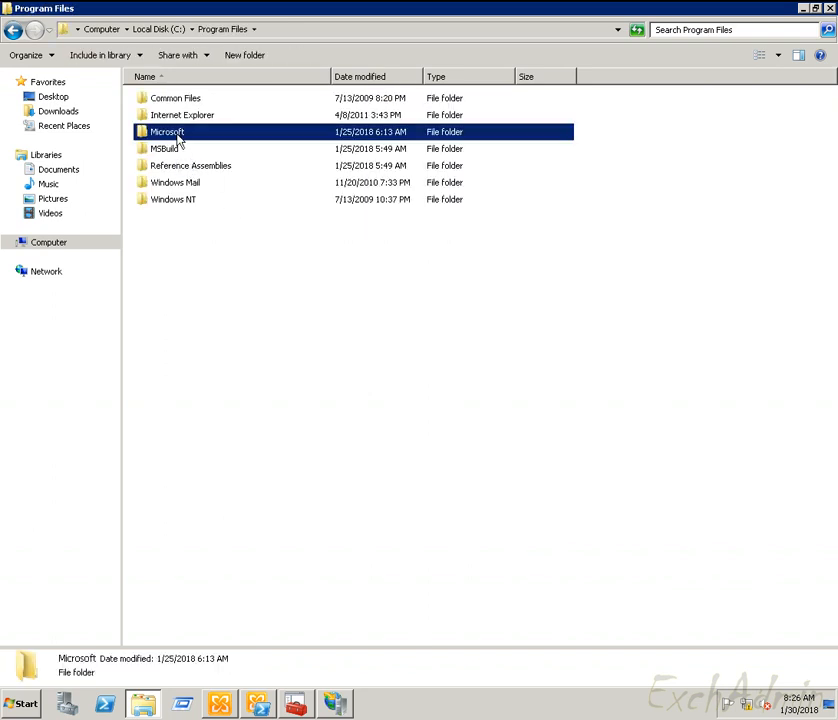
{"action": "double_click", "coordinate": [178, 135]}
{"action": "double_click", "coordinate": [185, 102]}
{"action": "left_click", "coordinate": [166, 104]}
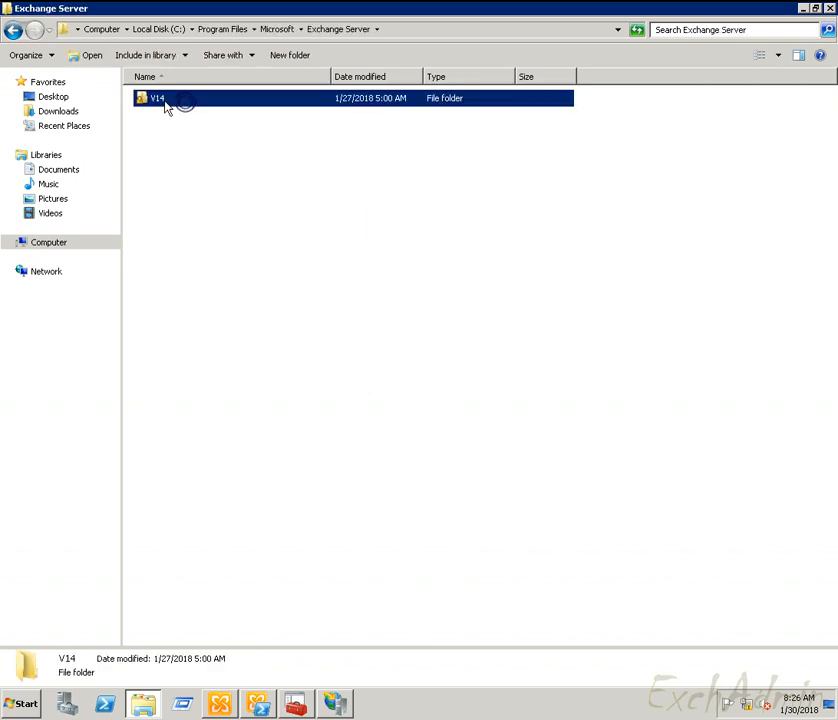
{"action": "double_click", "coordinate": [166, 104]}
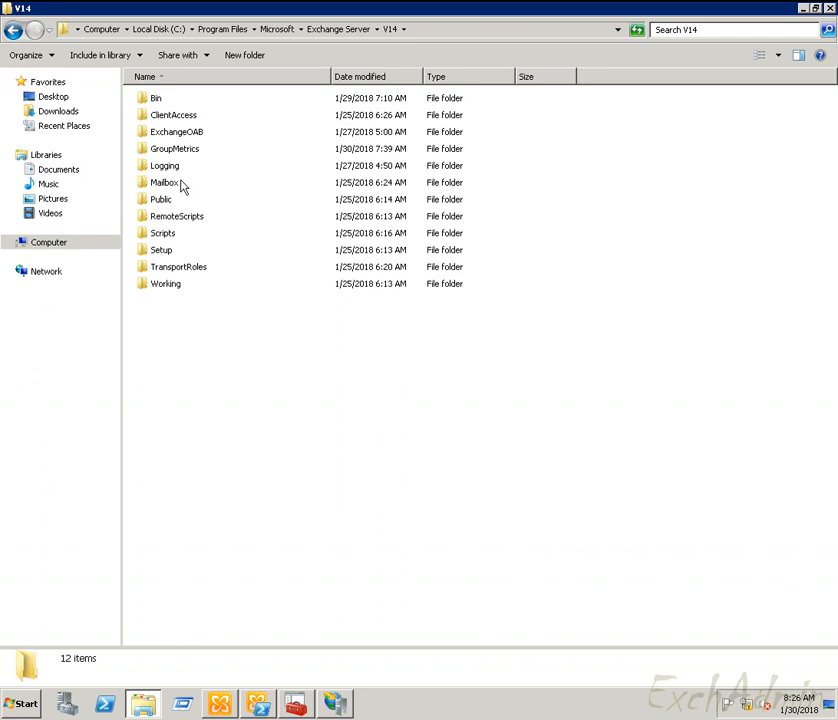
{"action": "double_click", "coordinate": [167, 167]}
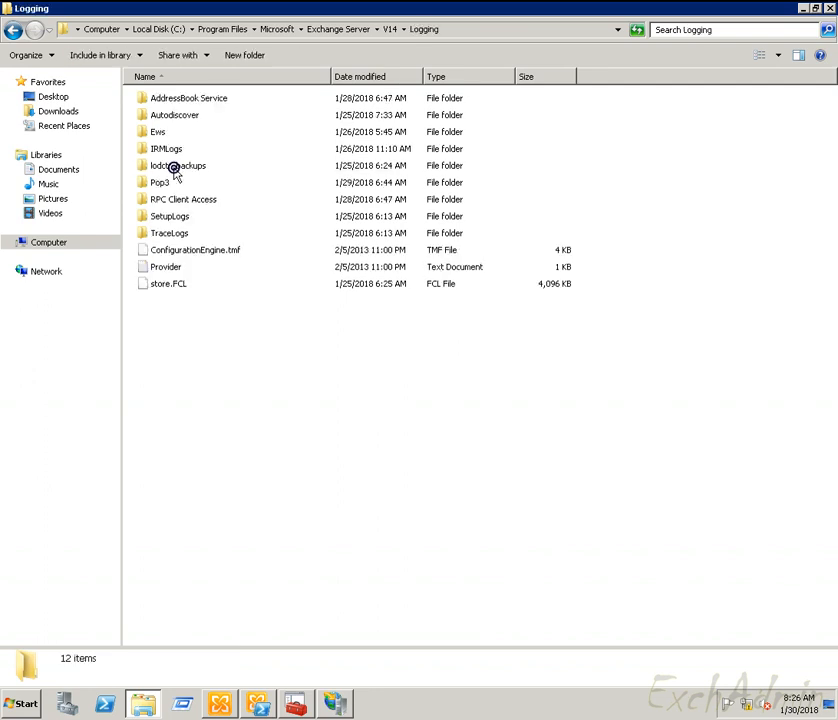
{"action": "left_click", "coordinate": [239, 404]}
Step: Select all items in the Logging folder, then switch to the Exchange Management Shell
{"action": "left_click_drag", "start_coordinate": [250, 500], "coordinate": [213, 58]}
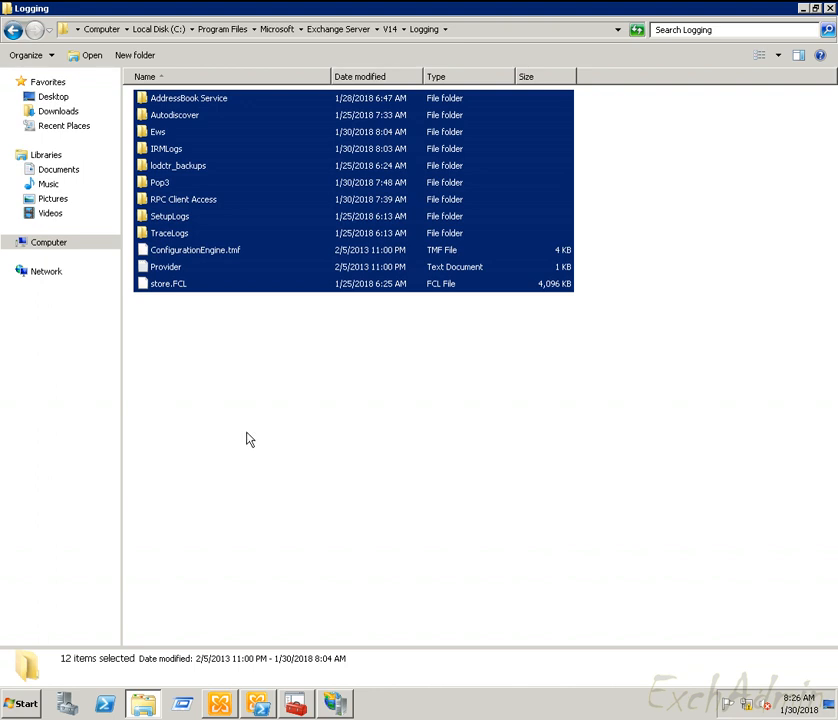
{"action": "key", "text": "alt+Tab"}
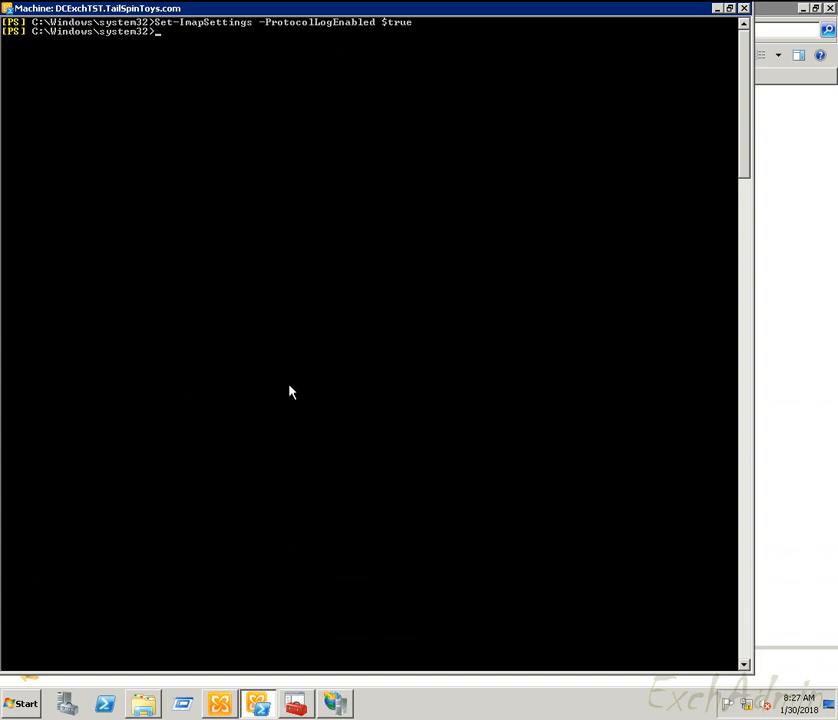
Step: Deselect the Logging items, then open the Microsoft Exchange IMAP4 service's context menu in Services
{"action": "left_click", "coordinate": [145, 704]}
{"action": "left_click", "coordinate": [228, 312]}
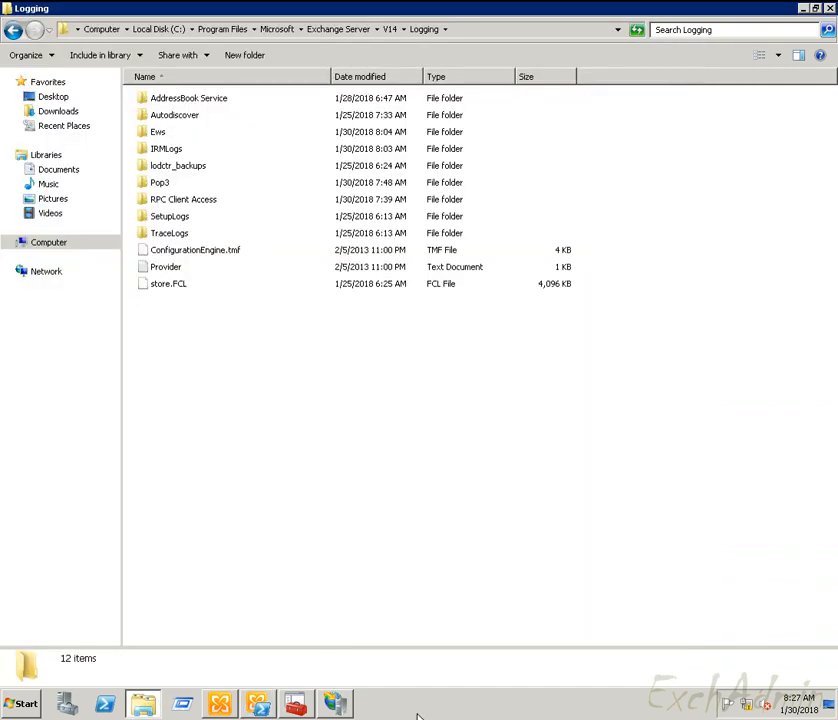
{"action": "key", "text": "alt+Tab"}
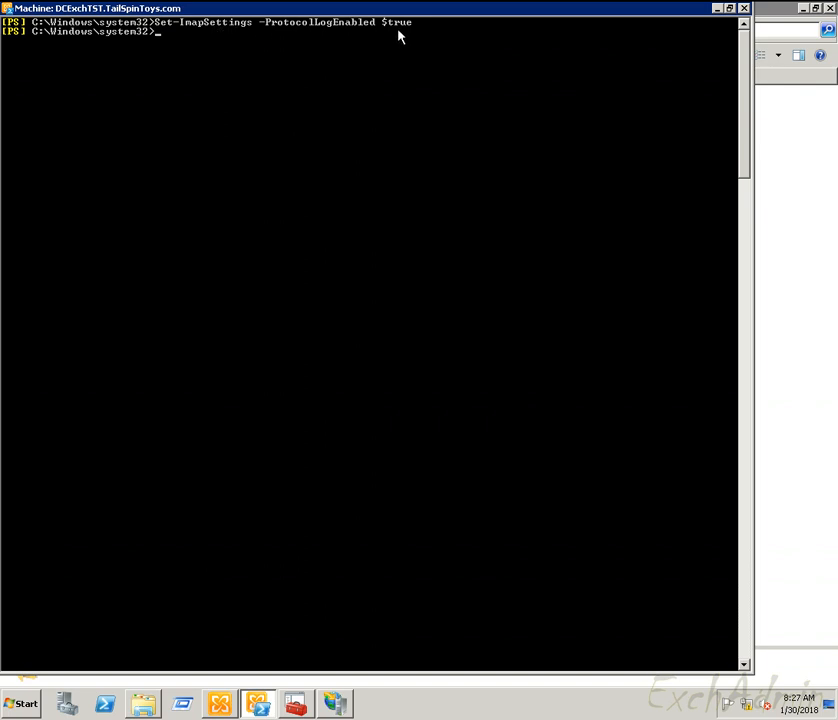
{"action": "left_click", "coordinate": [296, 704]}
{"action": "right_click", "coordinate": [226, 210]}
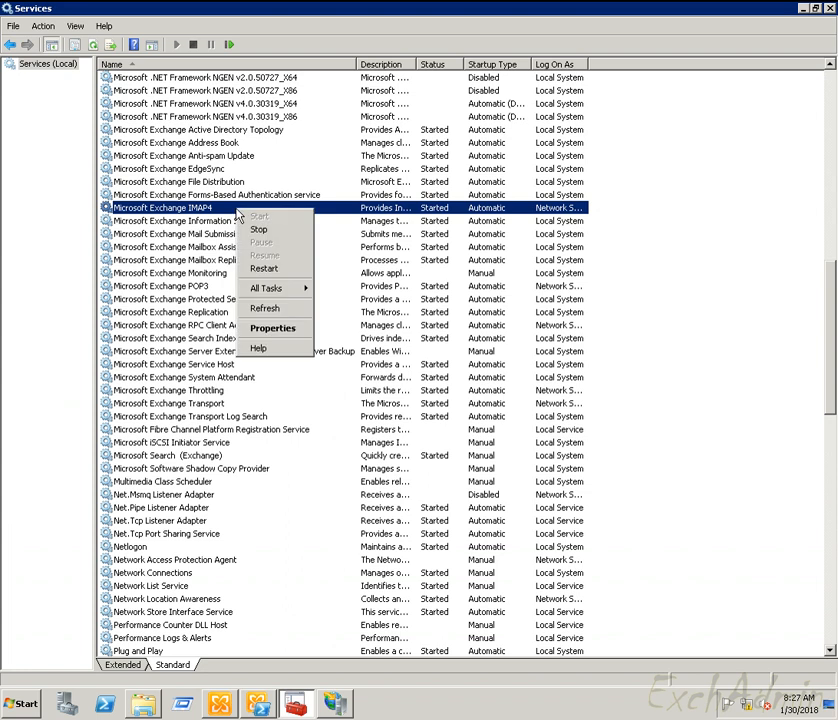
Step: Restart the Microsoft Exchange IMAP4 service and select the new Imap4 folder in Logging
{"action": "left_click", "coordinate": [277, 268]}
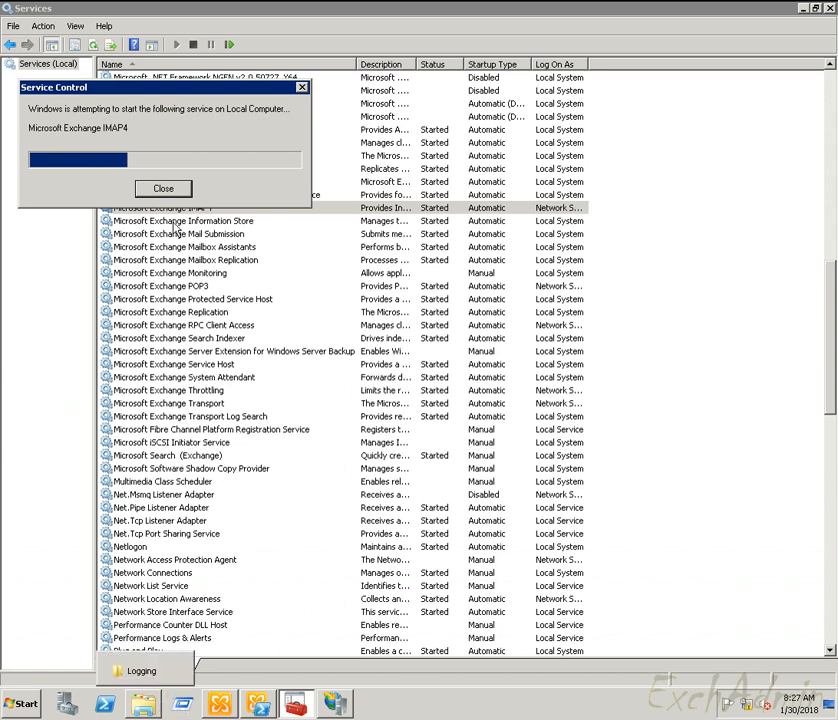
{"action": "left_click", "coordinate": [156, 696]}
{"action": "left_click", "coordinate": [318, 494]}
{"action": "left_click", "coordinate": [174, 152]}
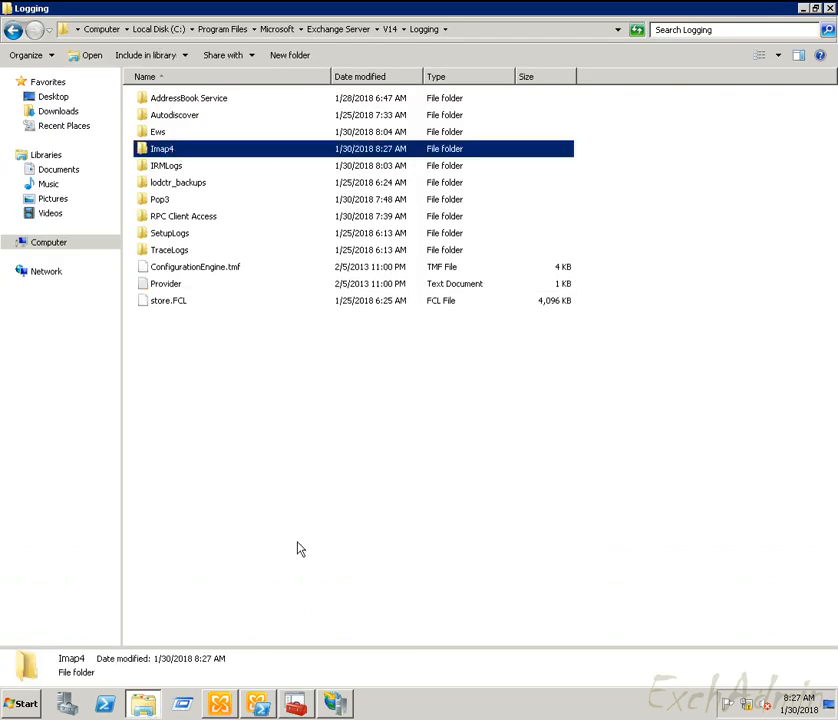
Step: Open the new Imap4 log folder, confirm it is empty (0 items), and close Explorer
{"action": "left_click", "coordinate": [299, 546]}
{"action": "left_click", "coordinate": [170, 151]}
{"action": "double_click", "coordinate": [169, 151]}
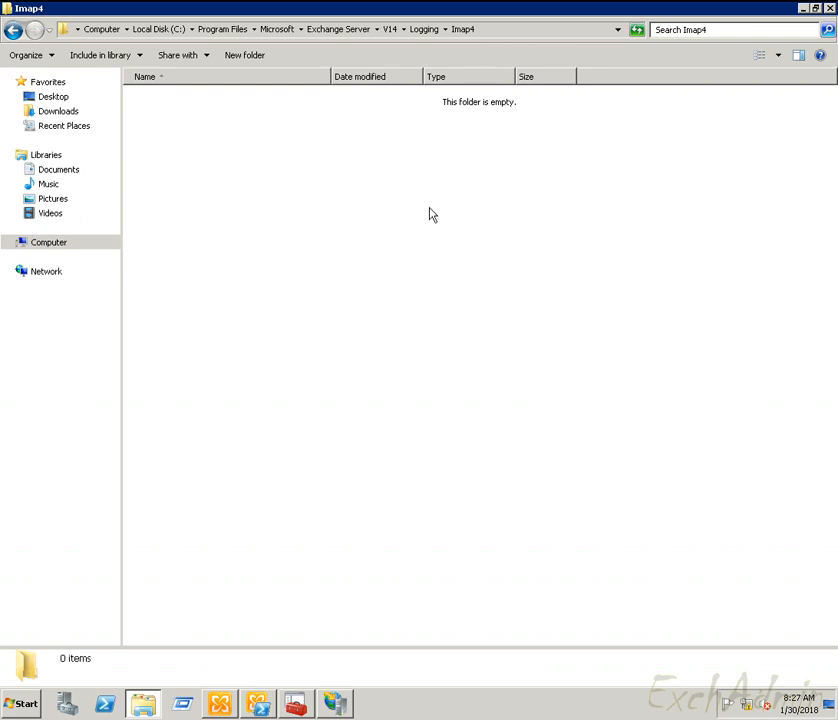
{"action": "left_click", "coordinate": [828, 8]}
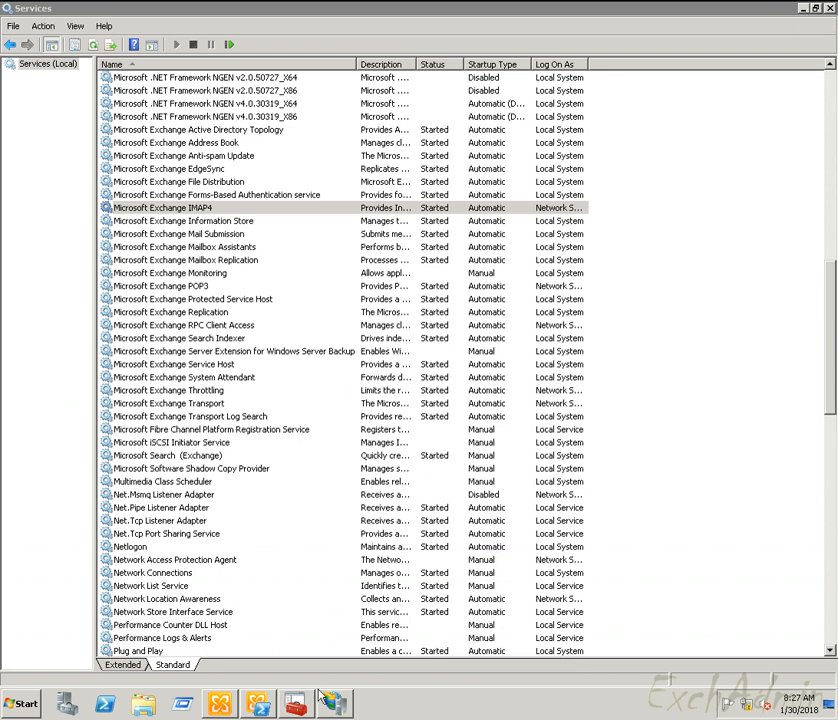
Step: Browse to C:\Program Files\Microsoft\Exchange Server\V14\Logging\Imap4 in a new Explorer window
{"action": "left_click", "coordinate": [143, 703]}
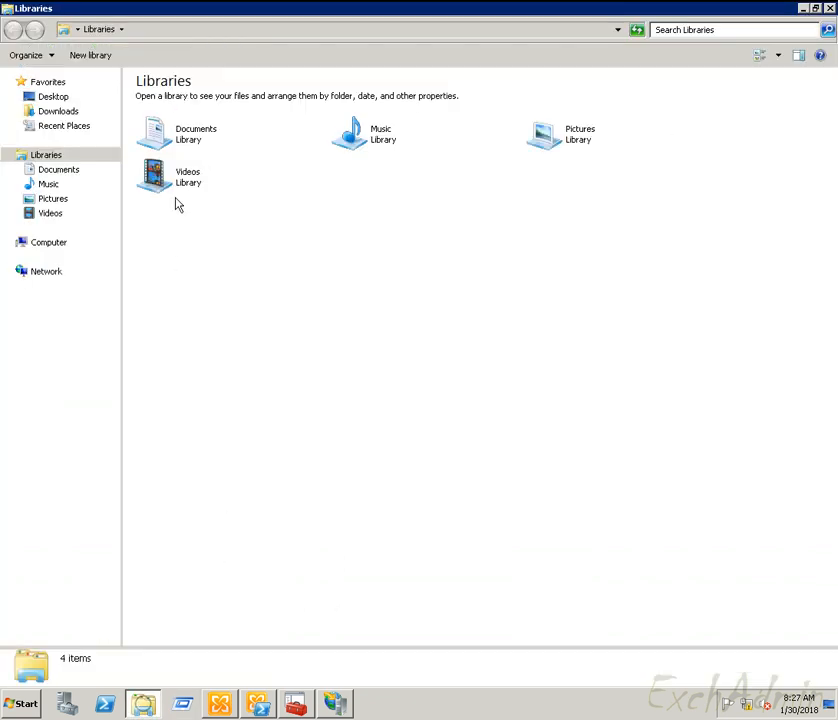
{"action": "left_click", "coordinate": [49, 242]}
{"action": "left_click", "coordinate": [207, 116]}
{"action": "double_click", "coordinate": [207, 116]}
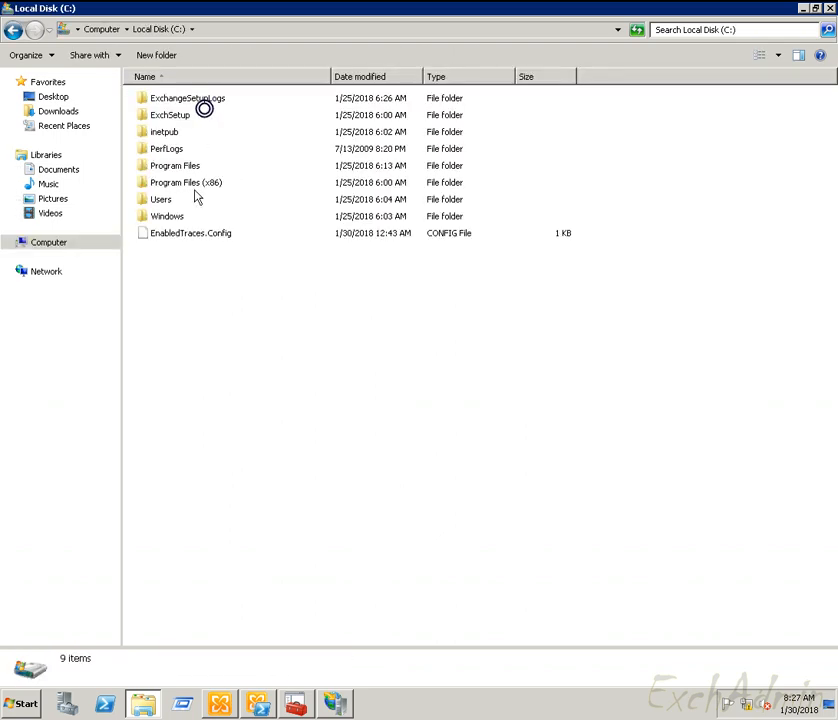
{"action": "double_click", "coordinate": [185, 166]}
{"action": "double_click", "coordinate": [176, 132]}
{"action": "double_click", "coordinate": [180, 100]}
{"action": "double_click", "coordinate": [162, 100]}
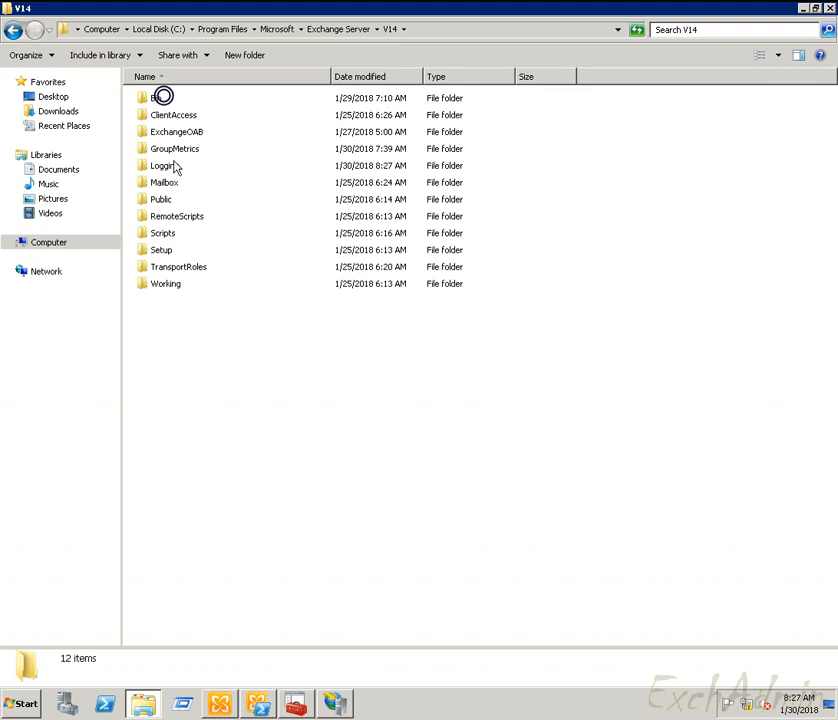
{"action": "double_click", "coordinate": [168, 165]}
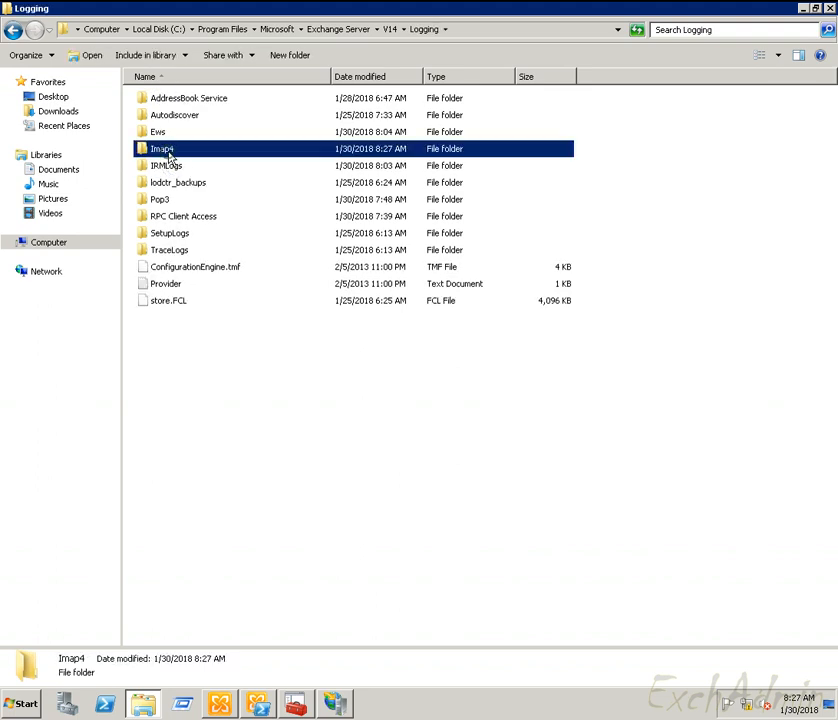
{"action": "double_click", "coordinate": [167, 152]}
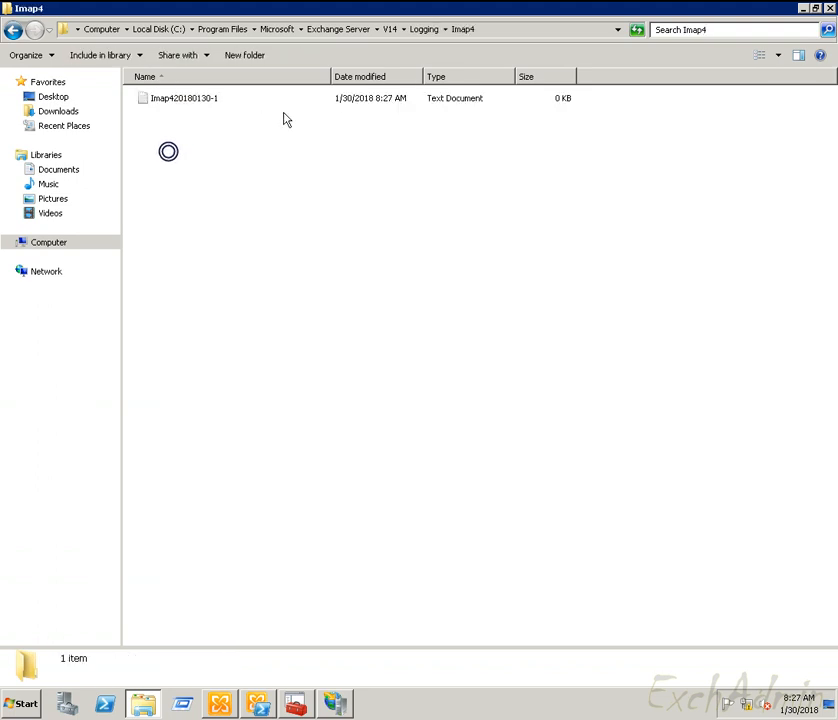
{"action": "left_click", "coordinate": [510, 29]}
{"action": "left_click", "coordinate": [333, 329]}
{"action": "left_click", "coordinate": [830, 8]}
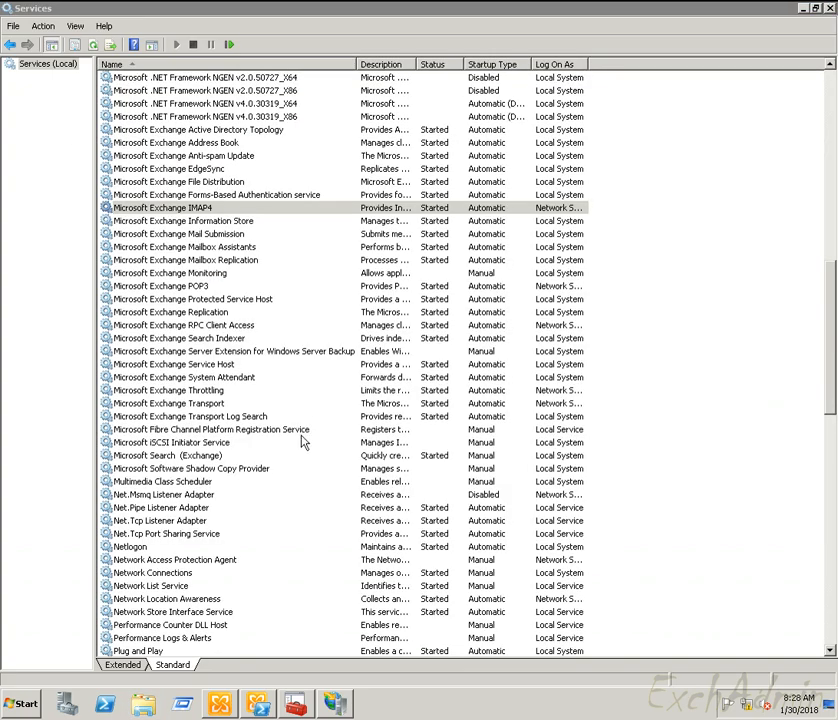
{"action": "left_click", "coordinate": [207, 212]}
{"action": "left_click", "coordinate": [206, 233]}
{"action": "left_click", "coordinate": [204, 220]}
{"action": "left_click", "coordinate": [203, 210]}
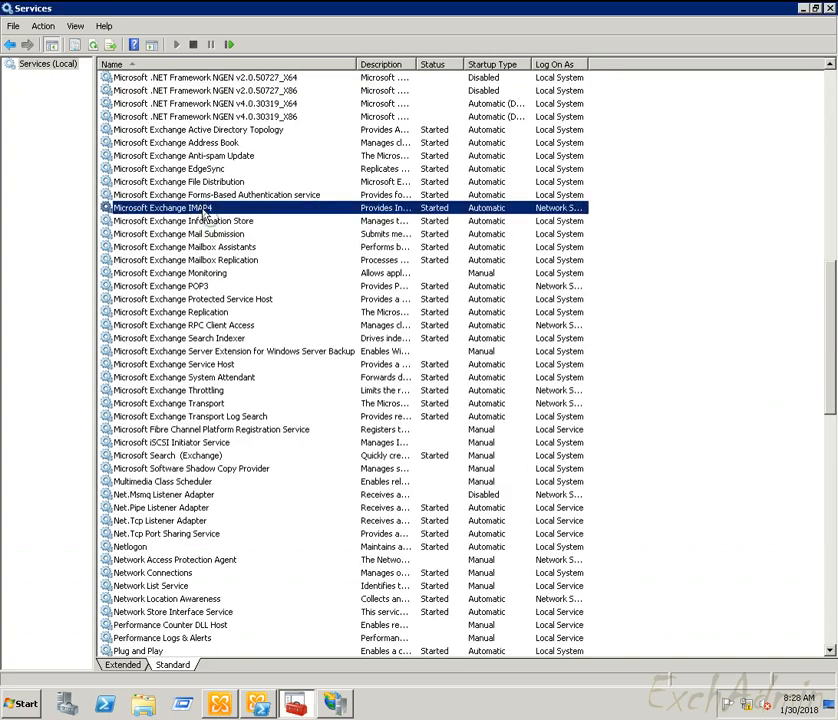
{"action": "left_click", "coordinate": [209, 220]}
{"action": "left_click", "coordinate": [210, 208]}
{"action": "left_click", "coordinate": [240, 248]}
{"action": "left_click", "coordinate": [242, 260]}
{"action": "left_click", "coordinate": [241, 247]}
{"action": "left_click", "coordinate": [239, 234]}
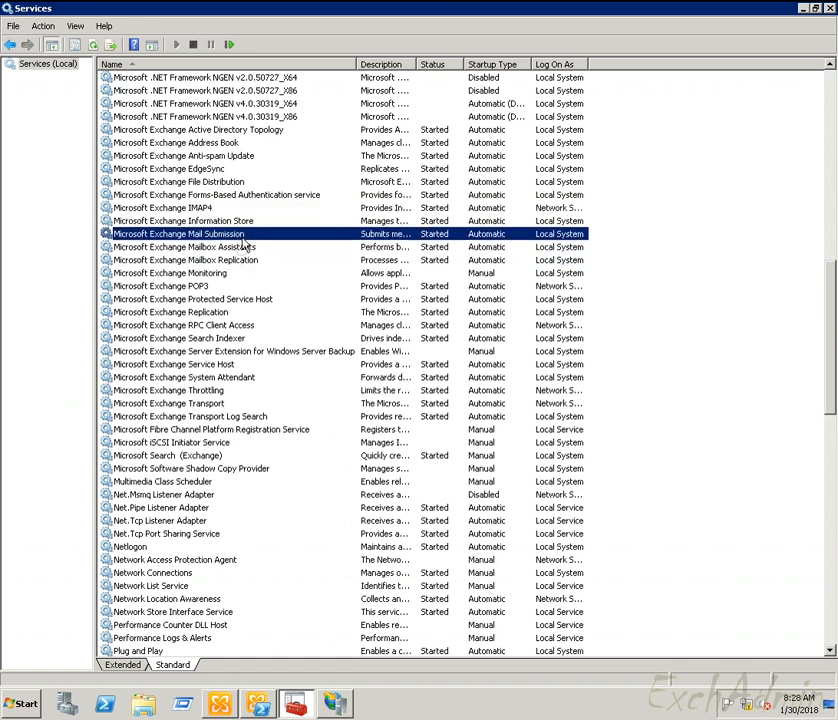
{"action": "left_click", "coordinate": [238, 221]}
{"action": "left_click", "coordinate": [221, 208]}
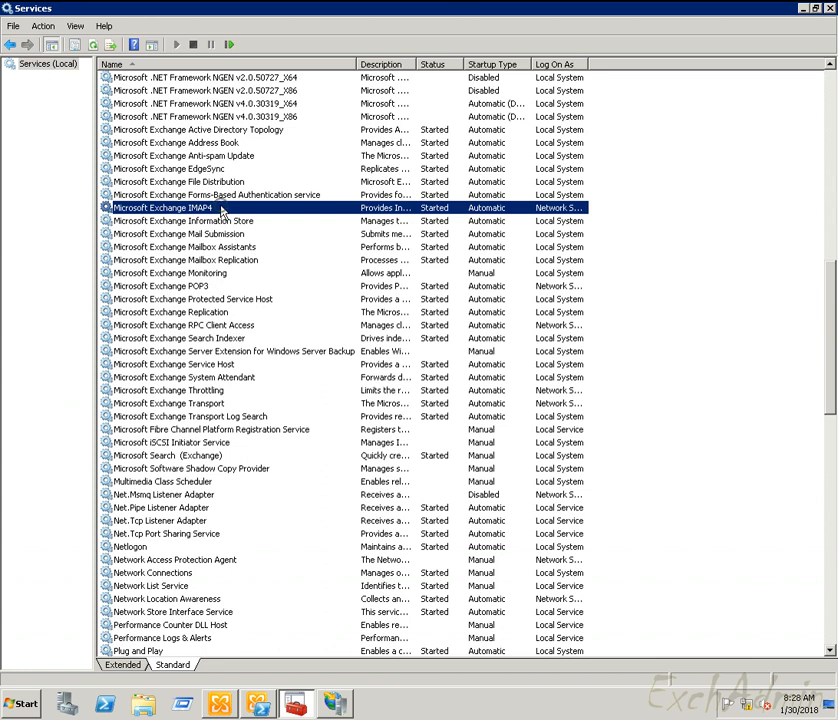